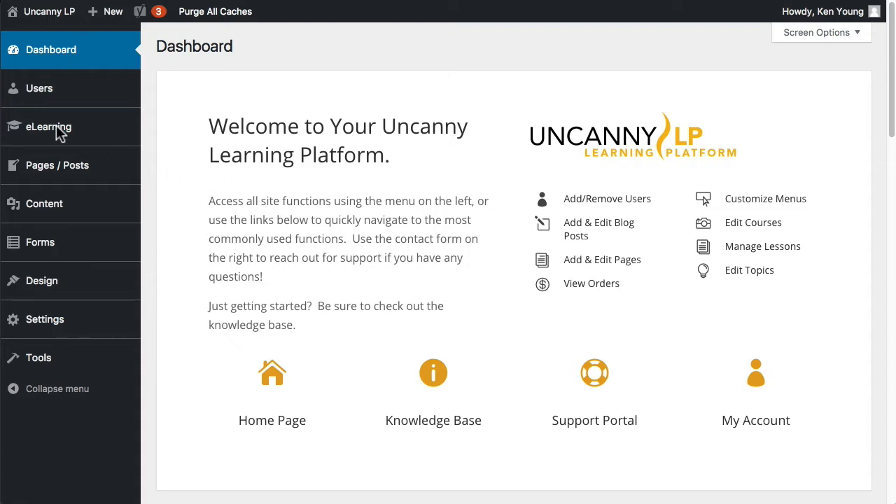
Step: Open the existing Sample Certificate for editing from the eLearning certificates list
left_click(180, 102)
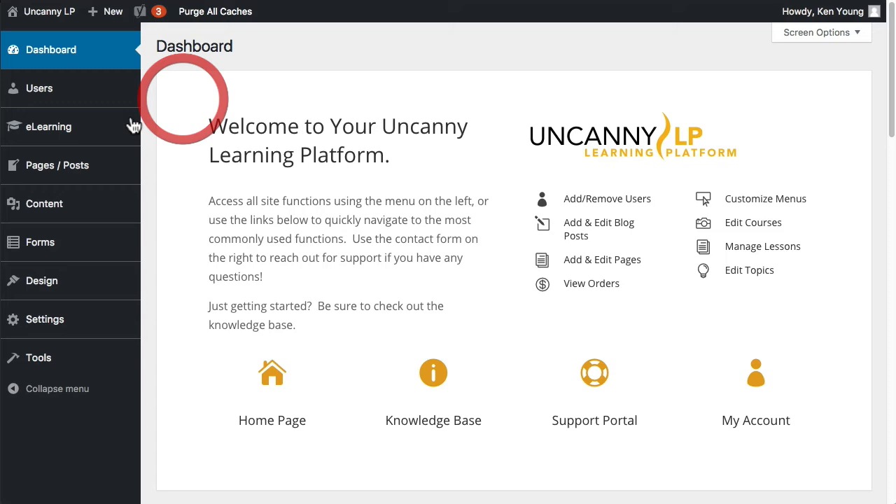
left_click(68, 130)
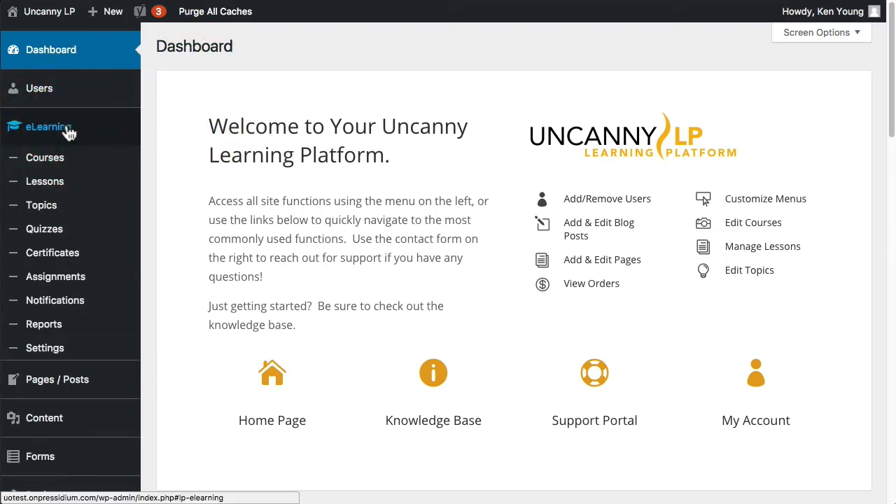
mouse_move(62, 355)
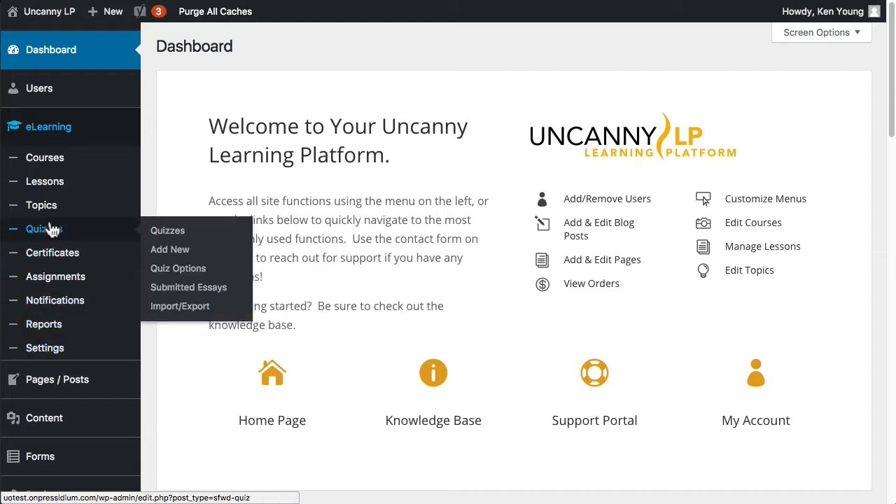
mouse_move(59, 259)
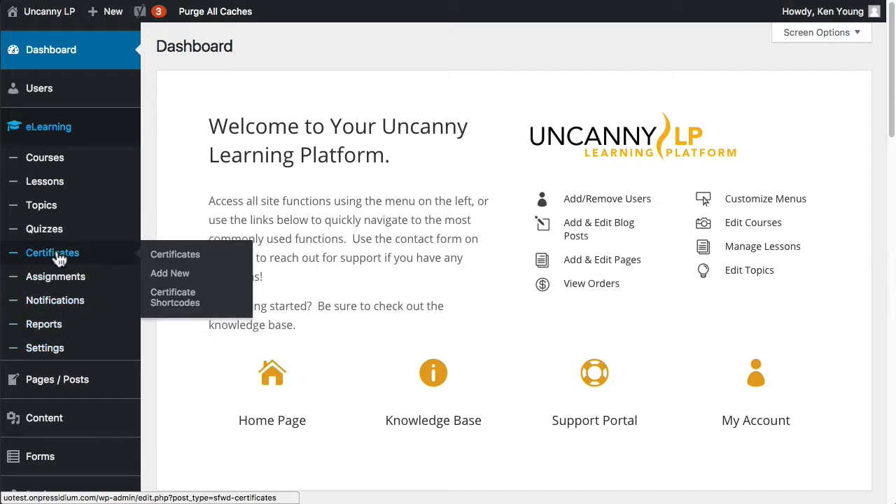
left_click(172, 255)
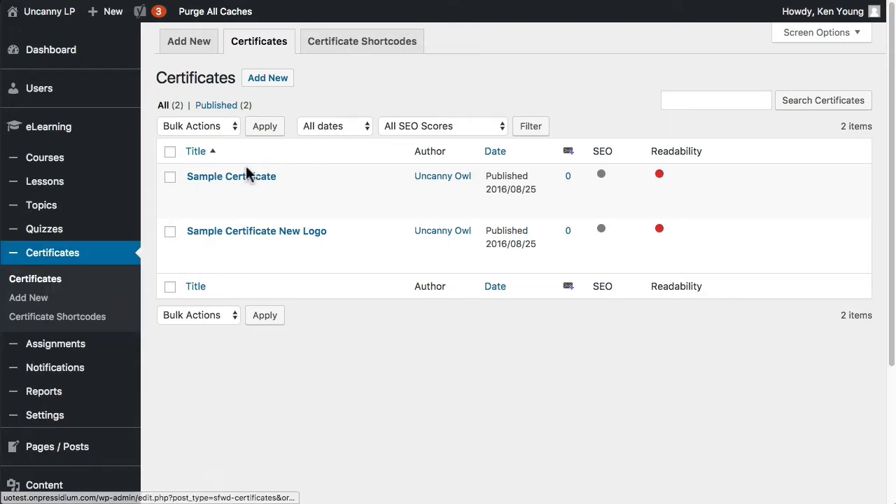
left_click(194, 193)
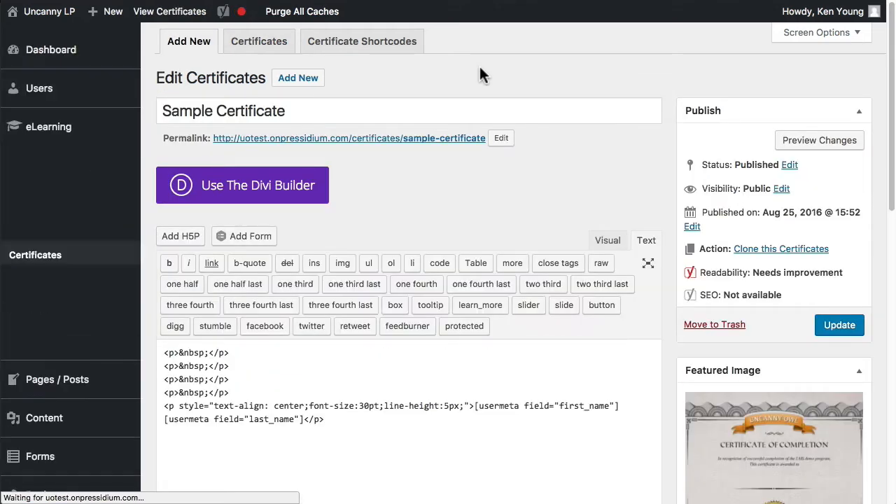
Step: Examine the blank spacer paragraphs and the line-height setting in the certificate's HTML content
scroll(594, 227, "down", 2)
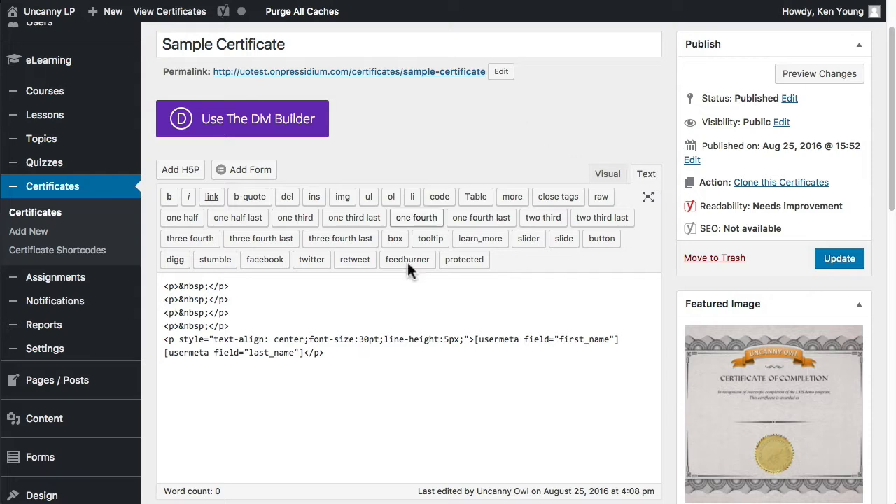
left_click(345, 355)
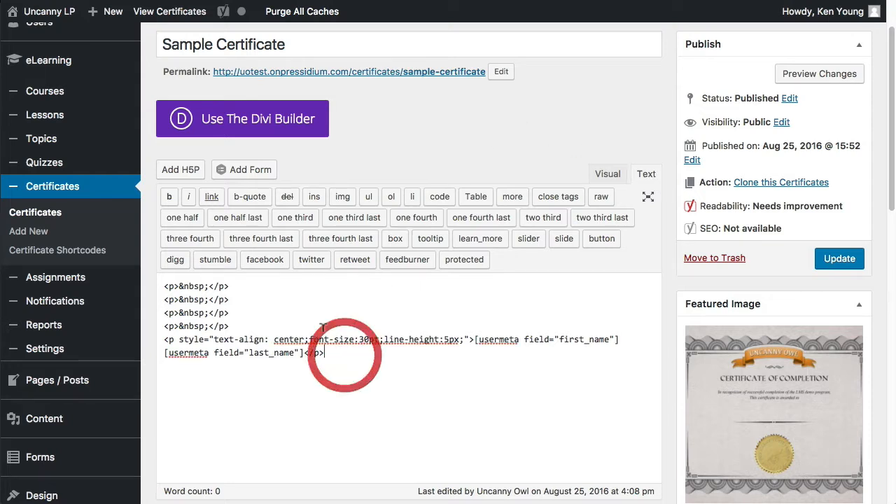
left_click_drag(237, 326, 177, 289)
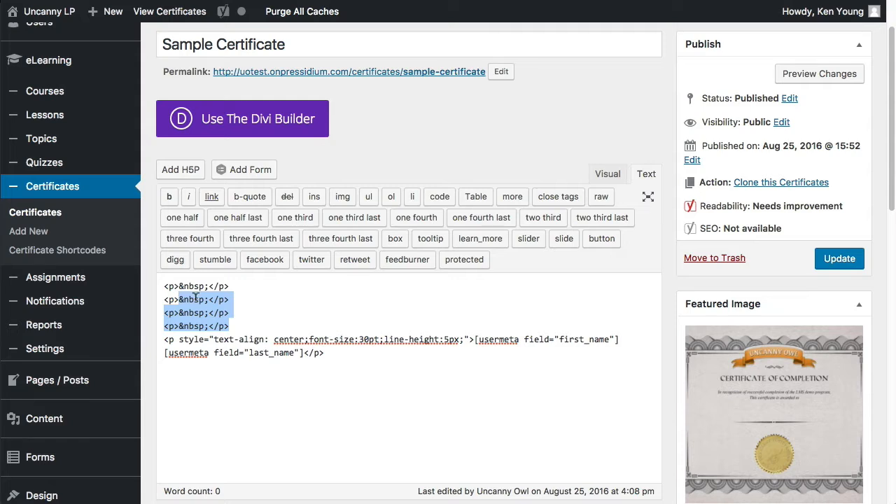
left_click(418, 338)
left_click_drag(384, 338, 470, 339)
left_click(429, 338)
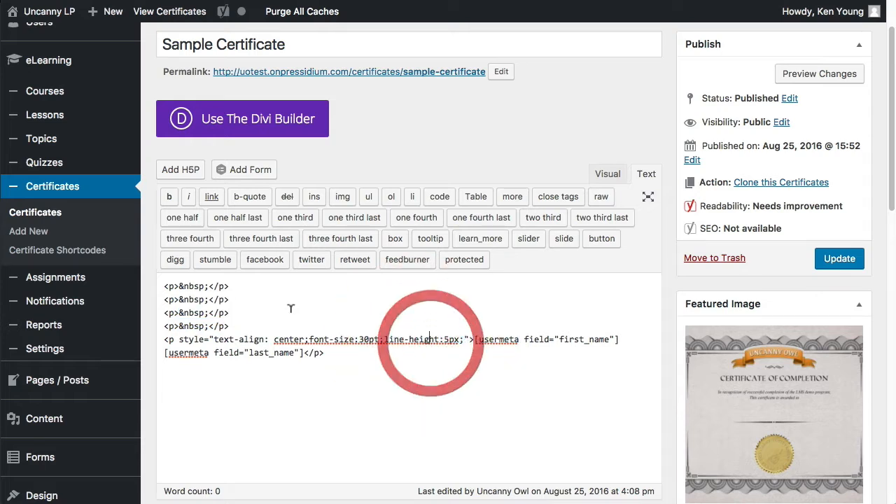
left_click_drag(231, 326, 129, 280)
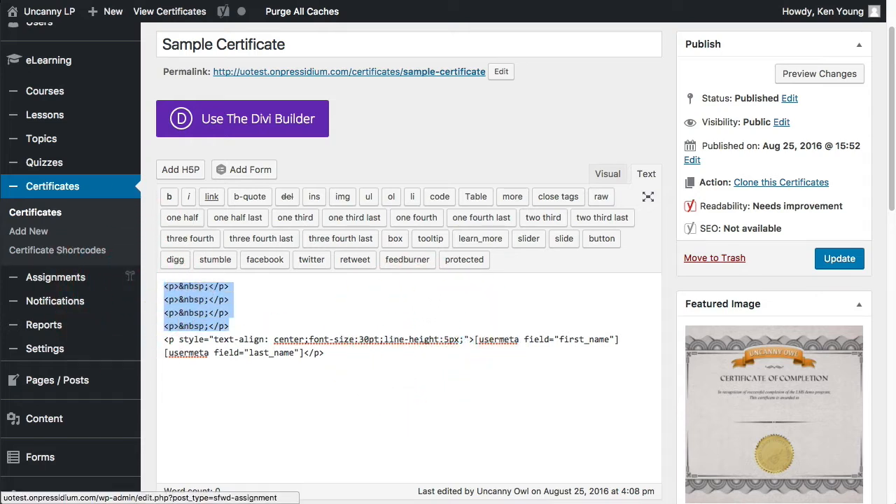
left_click(429, 339)
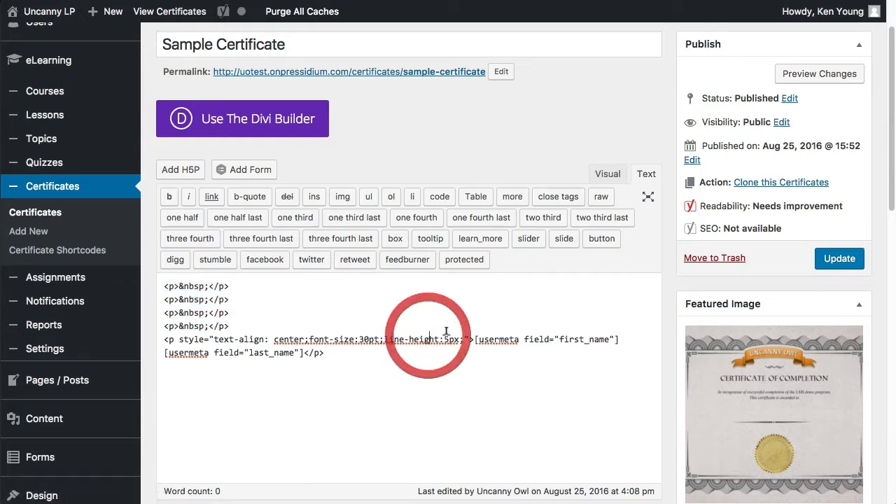
left_click_drag(230, 326, 150, 286)
left_click(308, 330)
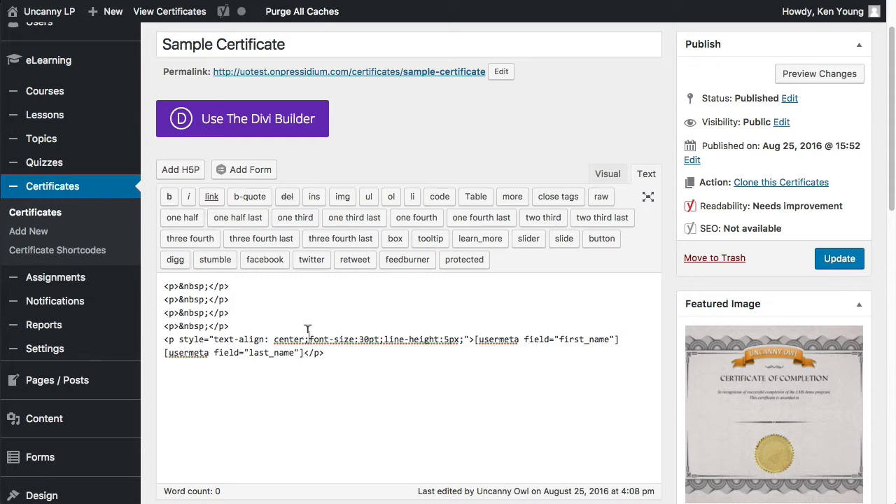
Step: Review the name paragraph's inline style tag and the first_name and last_name usermeta shortcodes
left_click(231, 325)
mouse_move(163, 341)
left_mouse_down()
mouse_move(525, 340)
mouse_move(474, 339)
left_mouse_up()
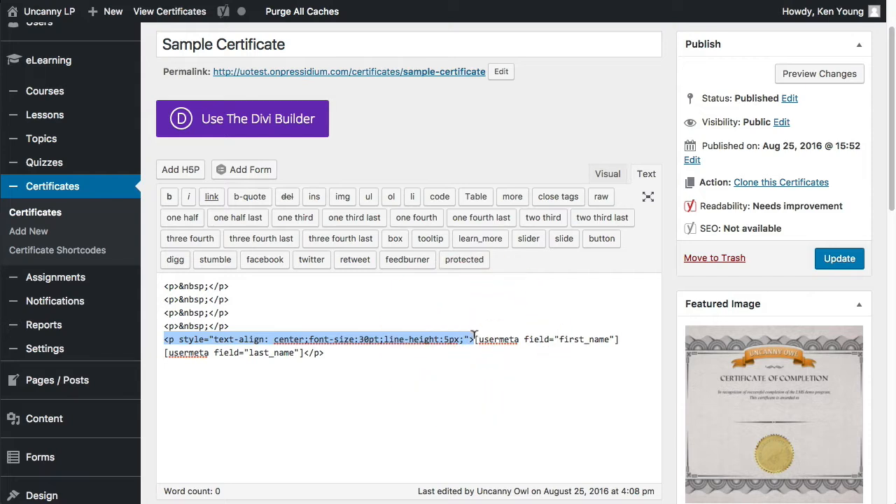
left_click(494, 339)
left_click_drag(475, 340, 614, 339)
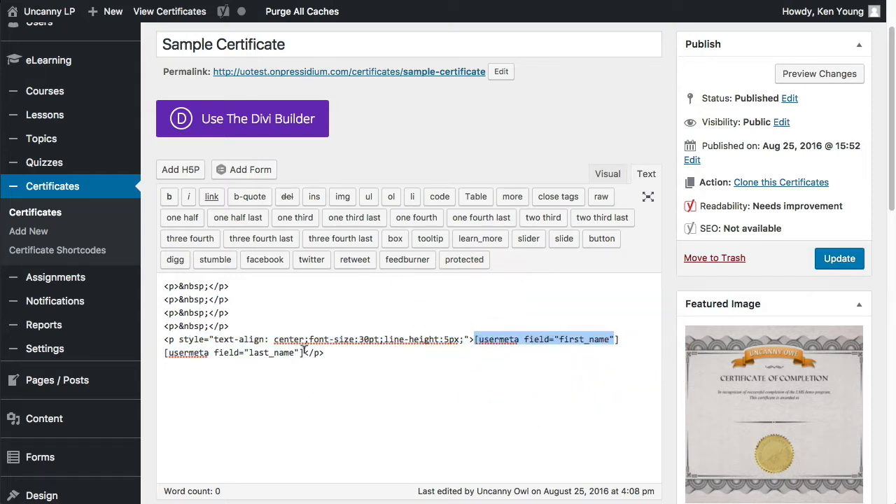
left_click_drag(305, 351, 161, 354)
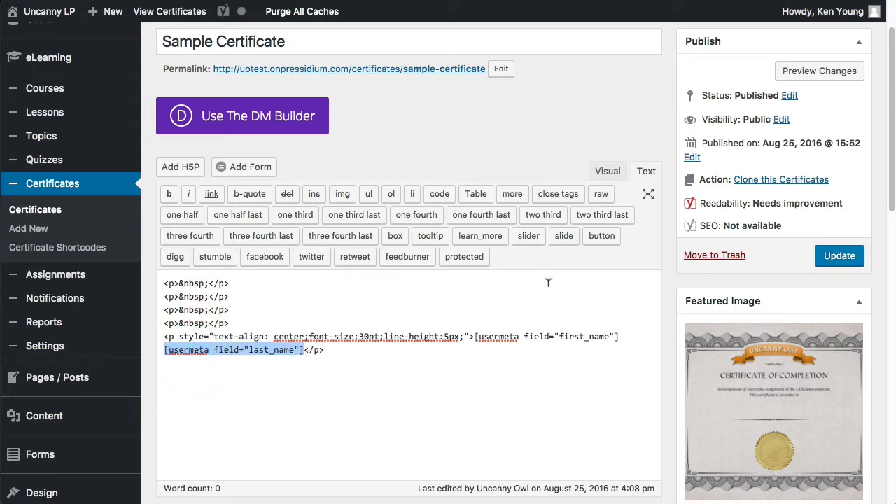
Step: Review the certificate's featured background image and its PDF page size and orientation options
scroll(548, 282, "down", 3)
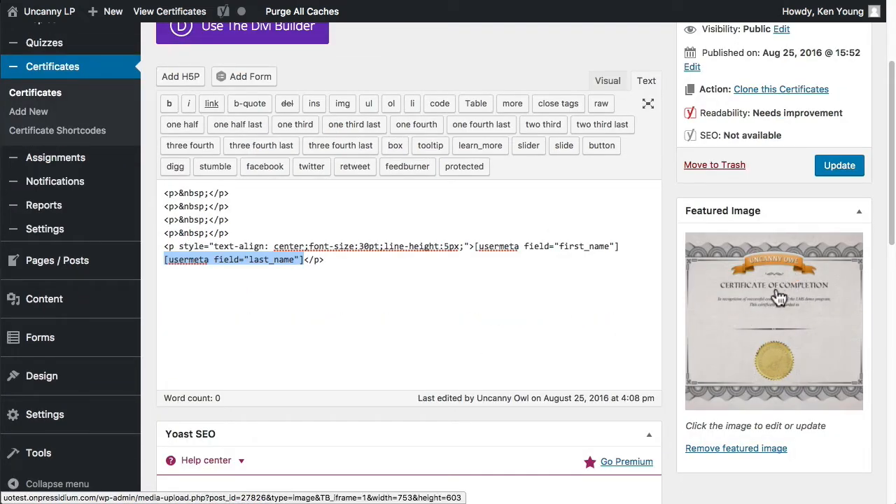
scroll(751, 326, "down", 15)
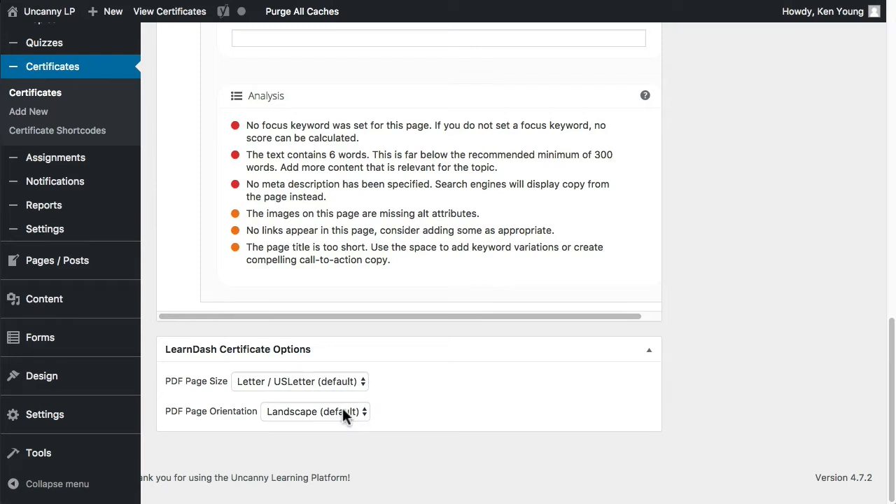
left_click(350, 381)
left_click(417, 380)
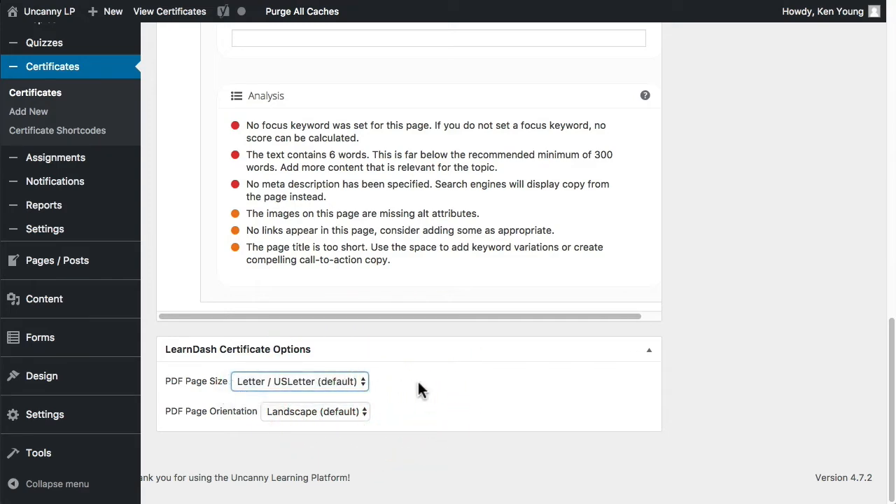
scroll(770, 231, "up", 15)
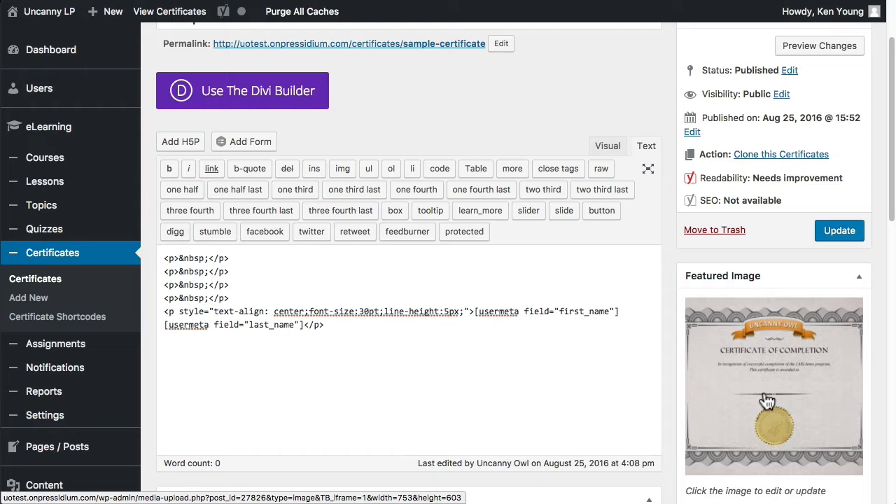
scroll(474, 206, "up", 3)
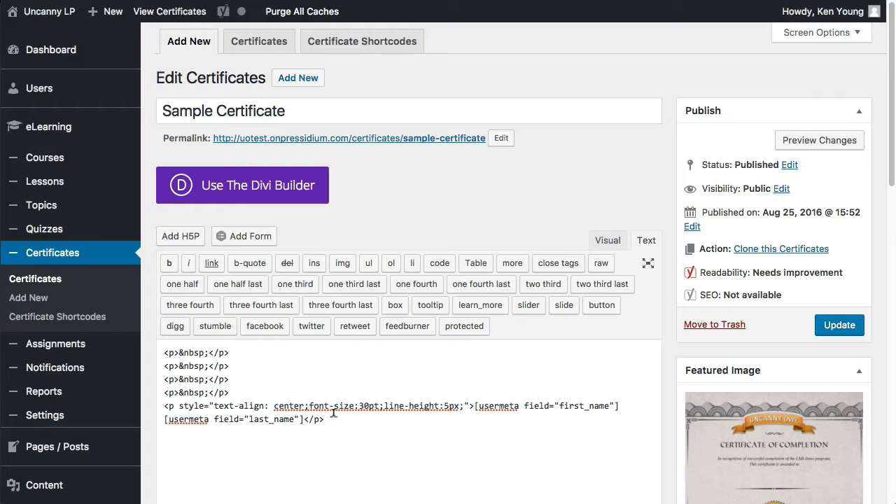
Step: Copy the opening paragraph tag with its inline style onto a new line below the name shortcodes
scroll(428, 391, "down", 2)
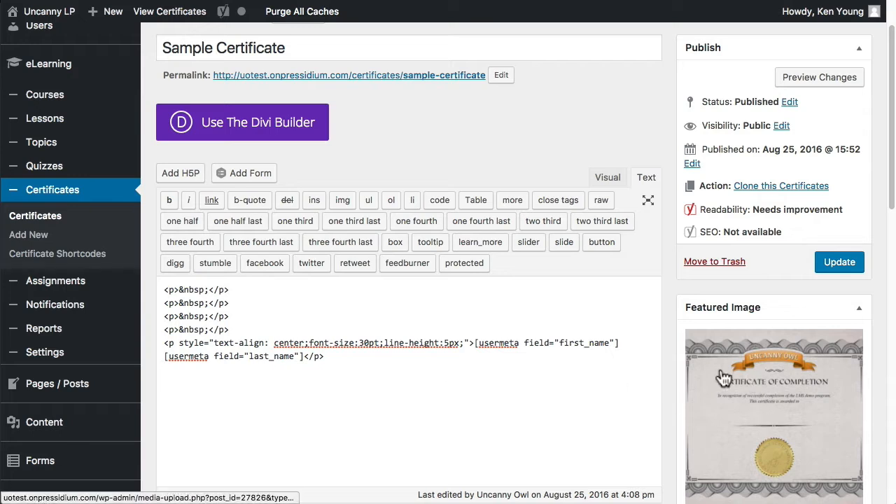
left_click(361, 362)
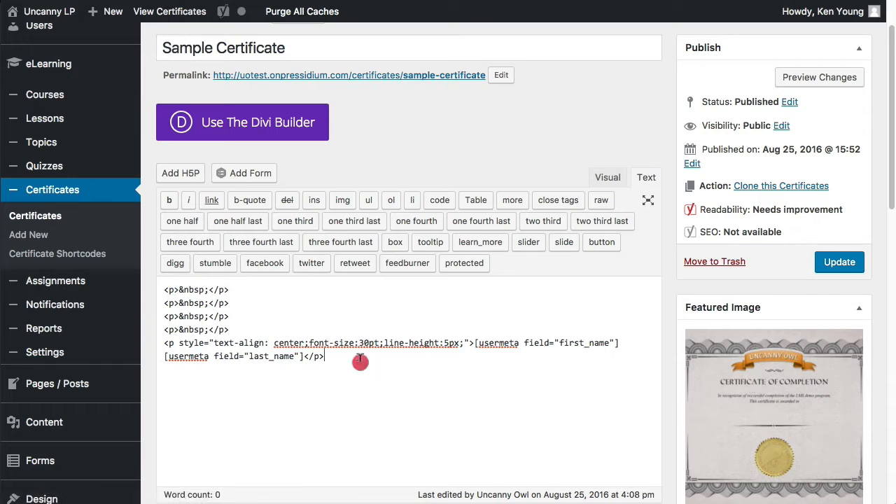
left_click_drag(474, 342, 156, 350)
key("ctrl+c")
left_click(325, 357)
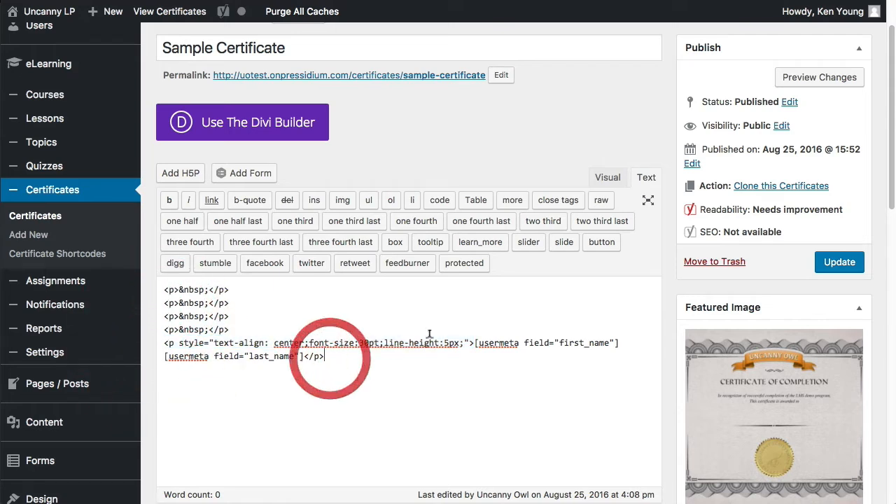
key("Return")
key("ctrl+v")
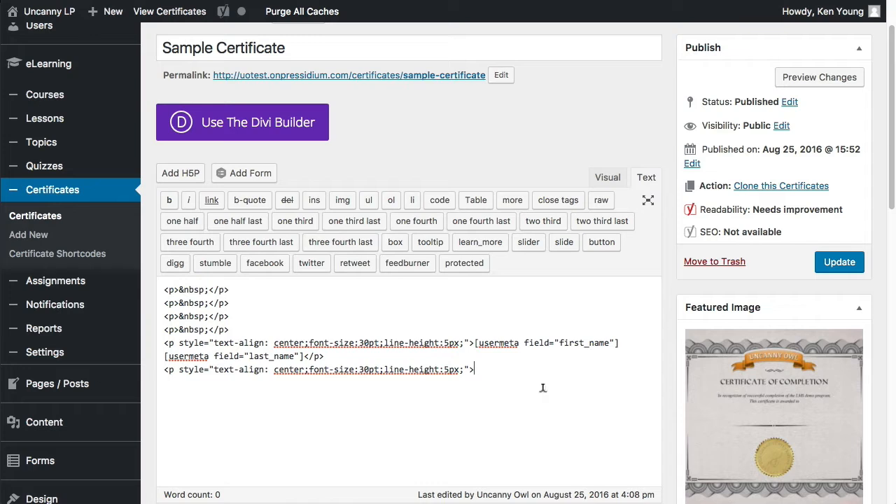
Step: Delete the duplicated paragraph style tag from the last line of the certificate's HTML
left_click(448, 369)
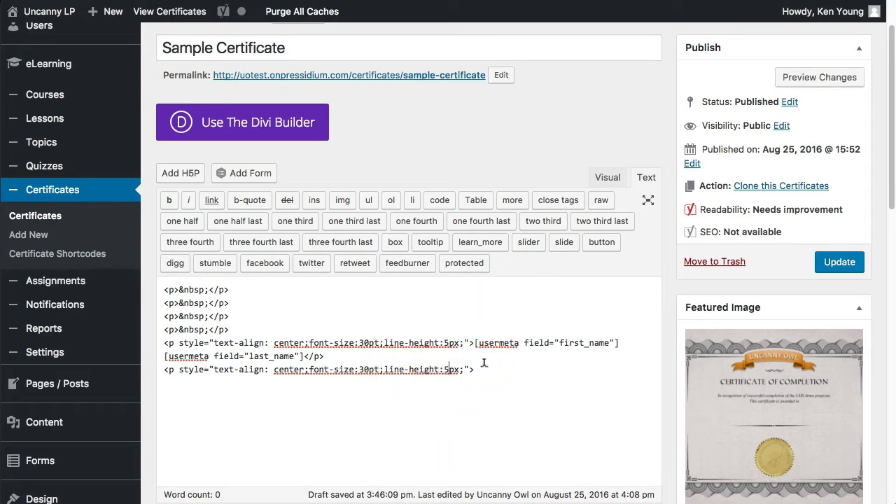
left_click_drag(484, 366, 40, 368)
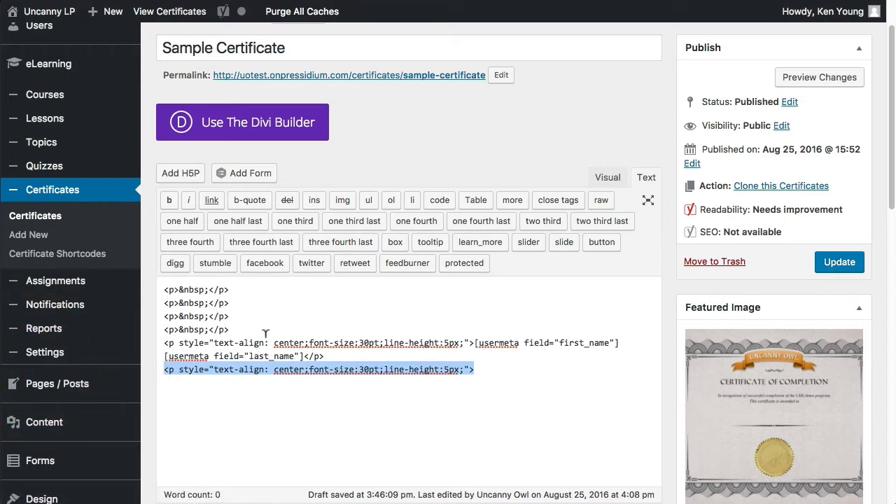
key("BackSpace")
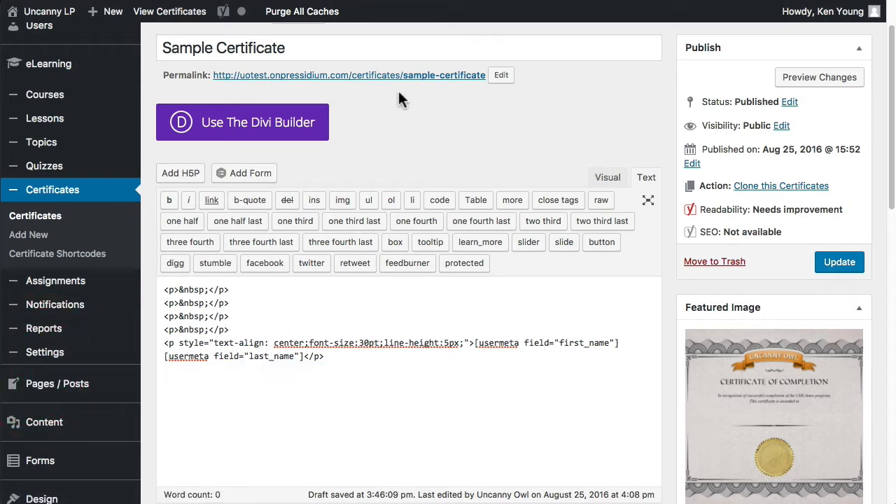
Step: Look over the certificate edit page and open the certificate's permalink to view it
scroll(634, 351, "down", 1)
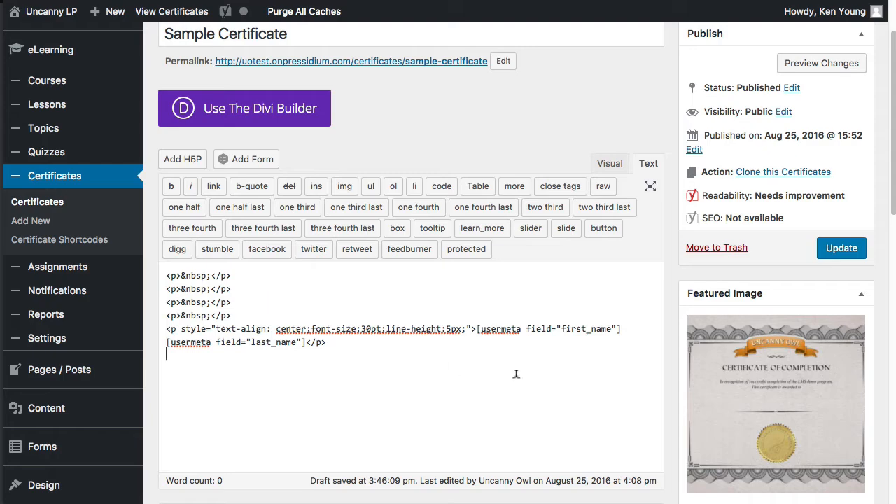
scroll(633, 260, "down", 5)
scroll(472, 406, "up", 6)
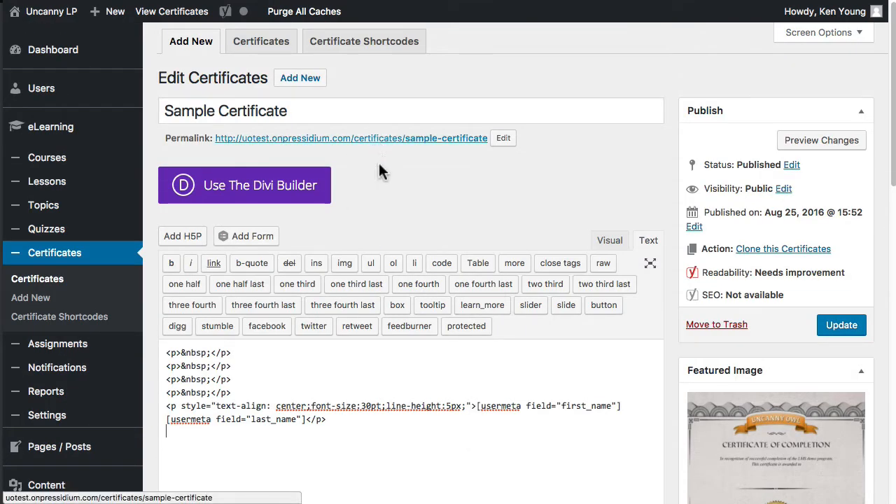
left_click(411, 145)
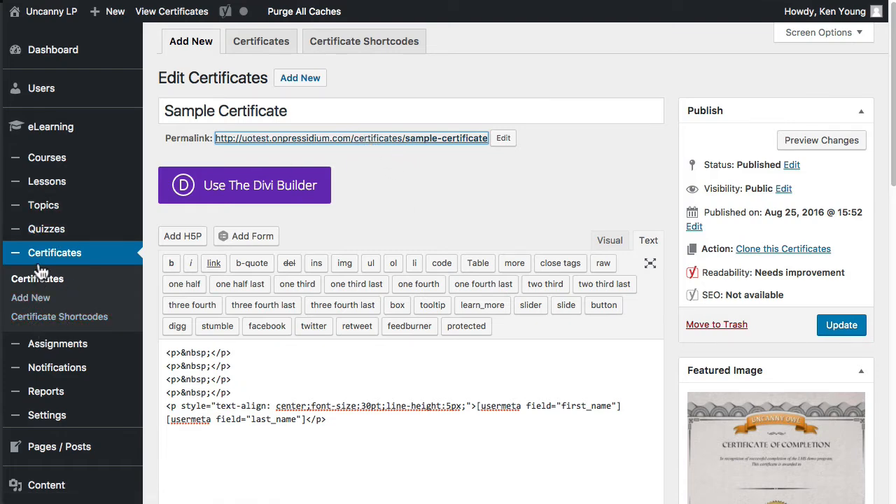
Step: Start a new quiz and title it "Sample for Certificate"
mouse_move(44, 229)
left_click(168, 250)
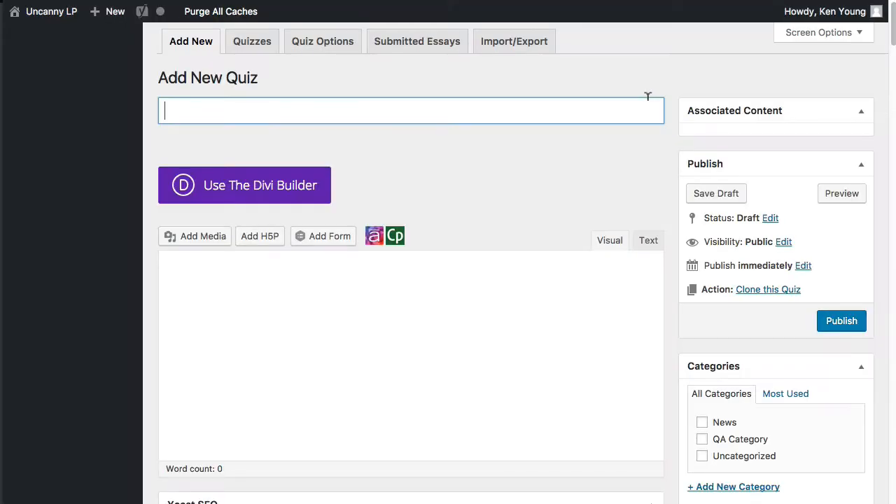
left_click(350, 112)
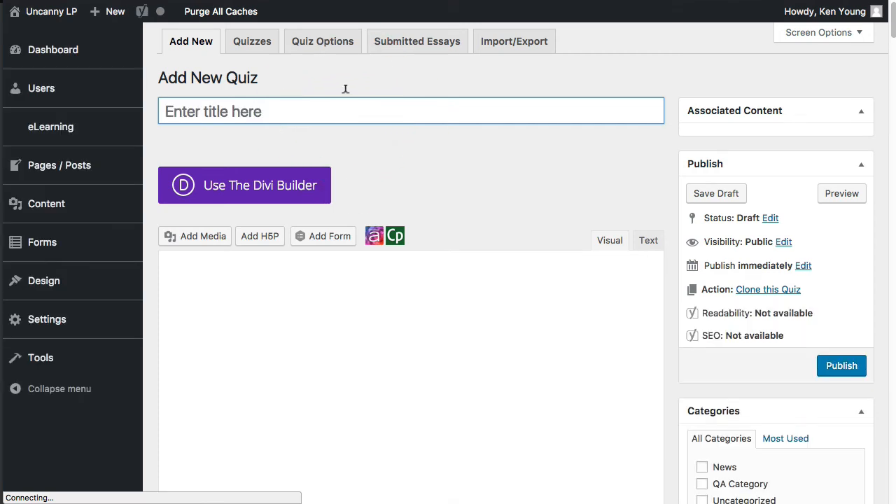
left_click(345, 110)
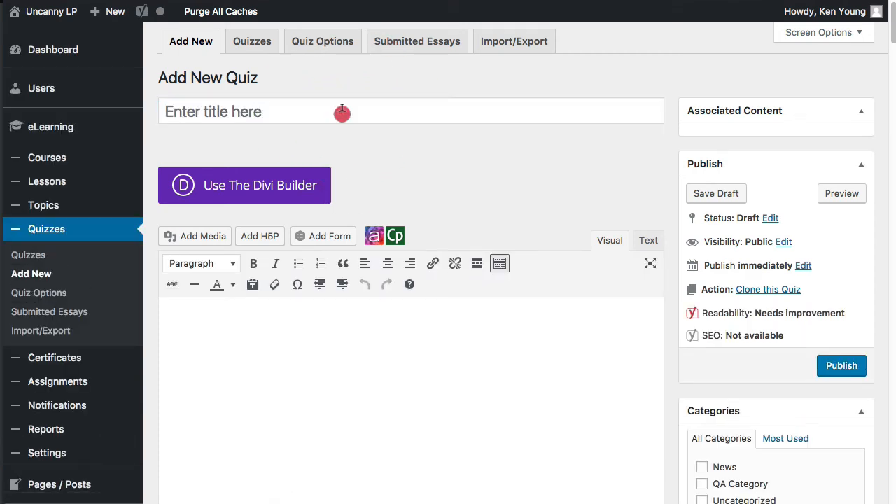
type("Sample for Certificate")
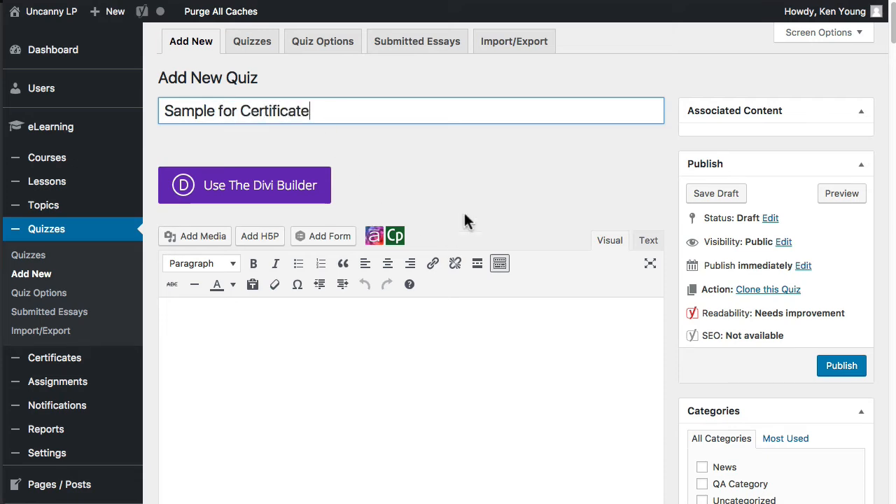
Step: Turn off comments for the quiz and set its associated certificate to Sample Certificate
scroll(537, 212, "down", 20)
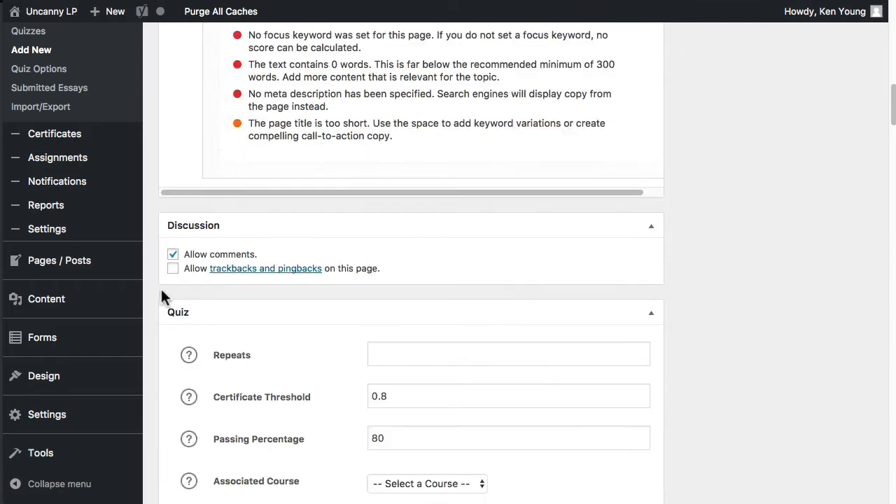
left_click(173, 254)
scroll(522, 277, "down", 3)
scroll(476, 320, "up", 1)
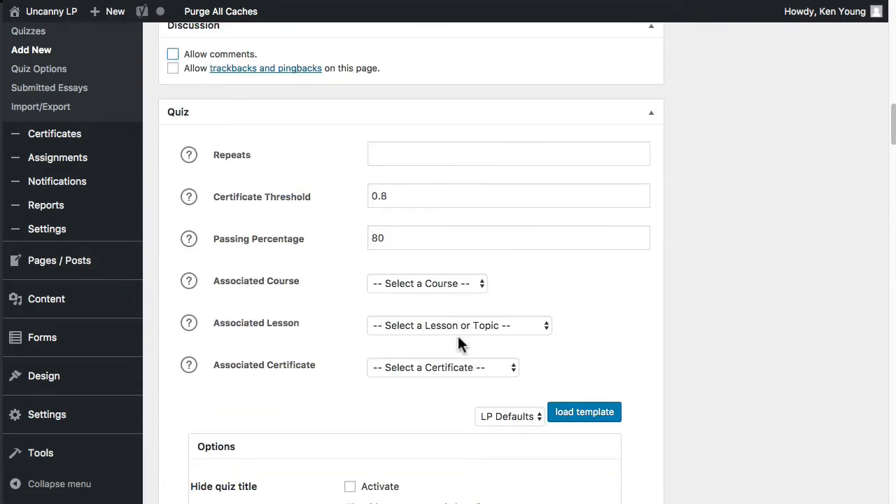
scroll(436, 350, "down", 1)
left_click(450, 355)
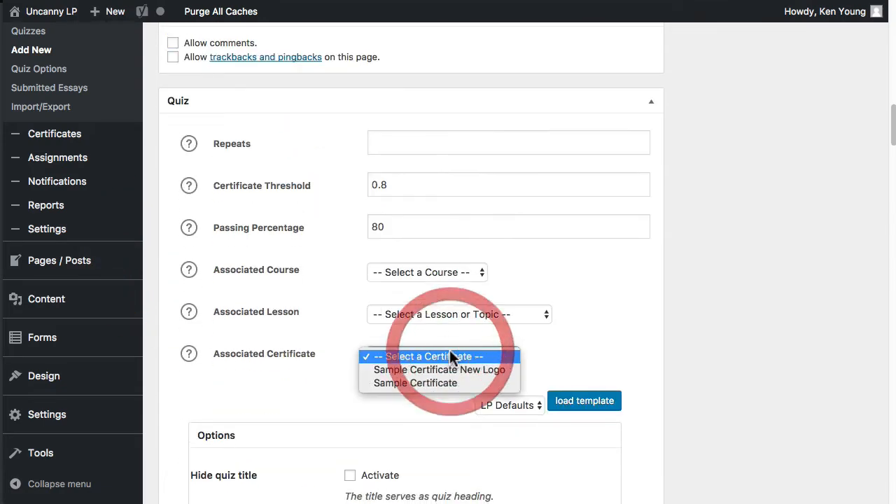
left_click(438, 383)
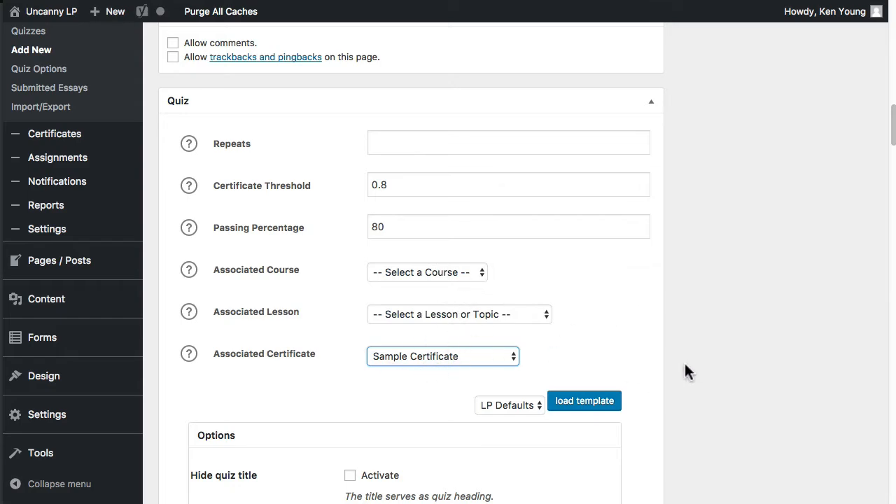
Step: Publish the "Sample for Certificate" quiz
scroll(686, 372, "up", 5)
scroll(686, 372, "up", 8)
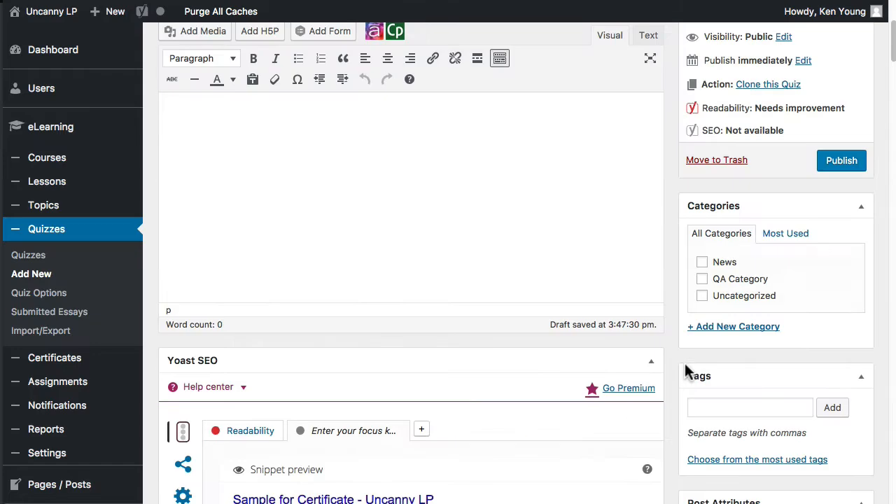
left_click(843, 164)
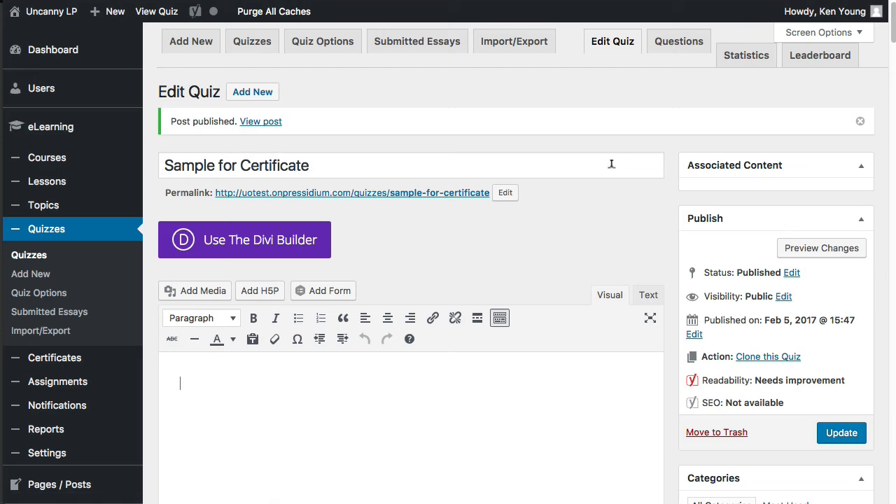
Step: Add a new question to the quiz and title it "Choose the correct answer"
scroll(596, 166, "down", 5)
scroll(600, 174, "up", 5)
left_click(686, 54)
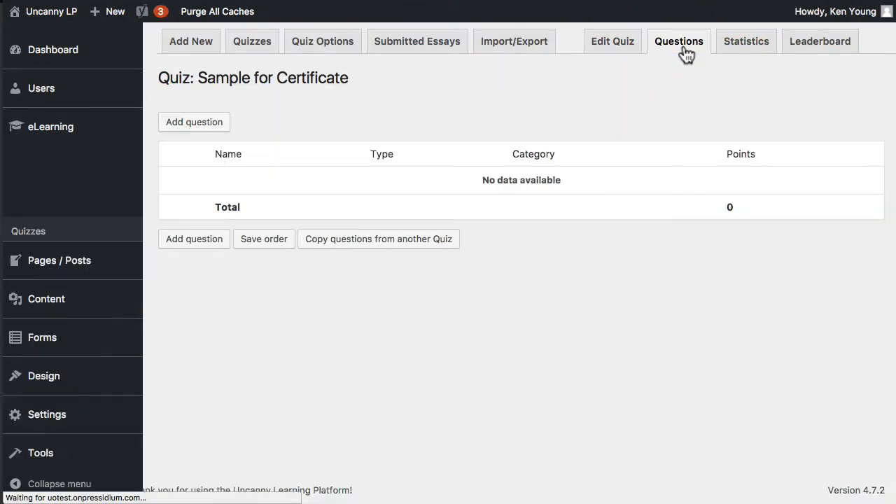
left_click(202, 124)
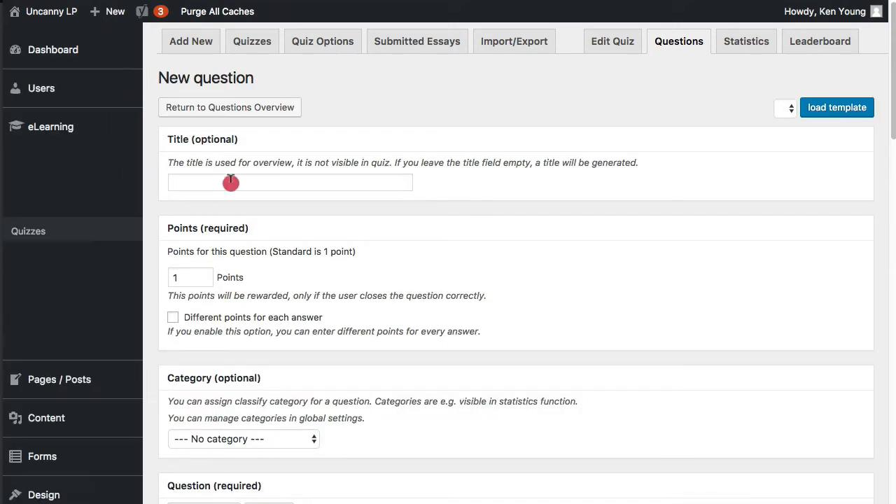
left_click(241, 181)
type("Choo")
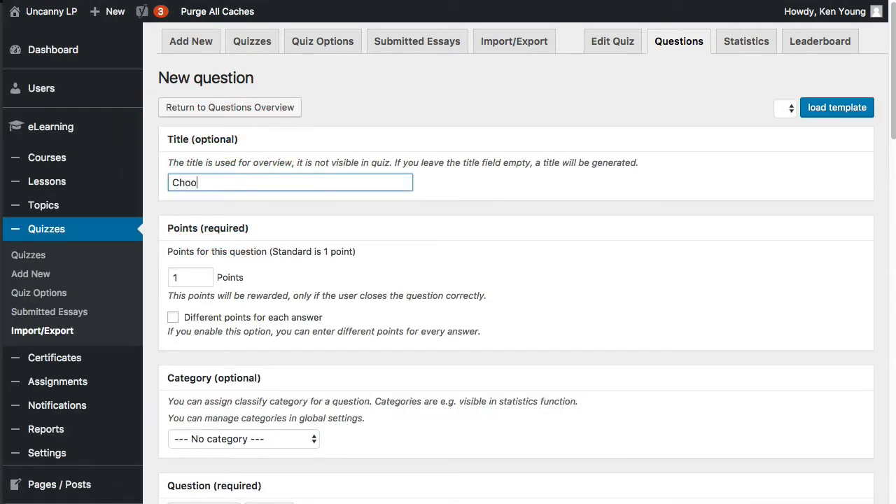
type("se the correct answer")
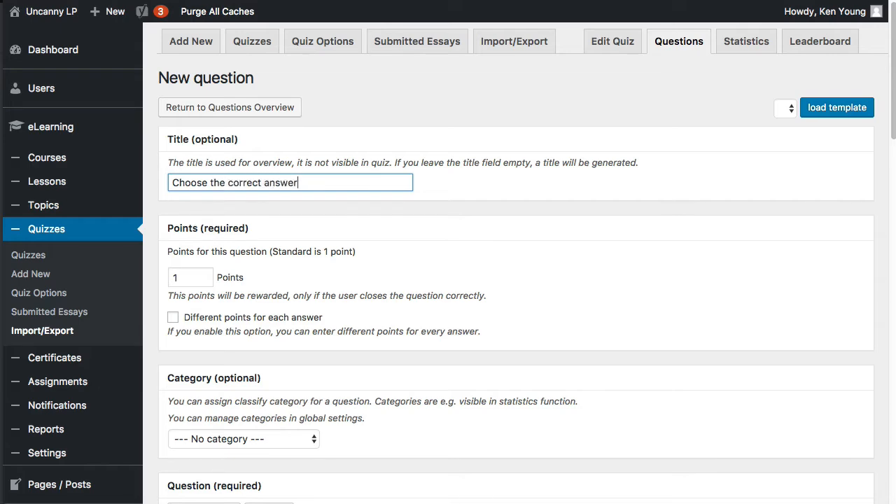
Step: Copy the question's title into its required question text
left_click_drag(306, 181, 194, 162)
key("ctrl+c")
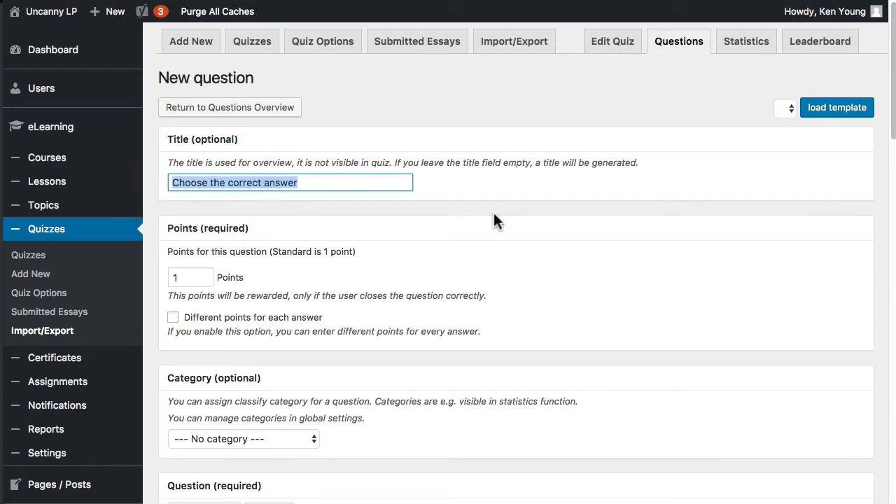
scroll(490, 238, "down", 3)
left_click(266, 392)
key("ctrl+v")
Step: Enter "Correct" as the first single-choice answer and mark it as the correct one
scroll(436, 238, "down", 5)
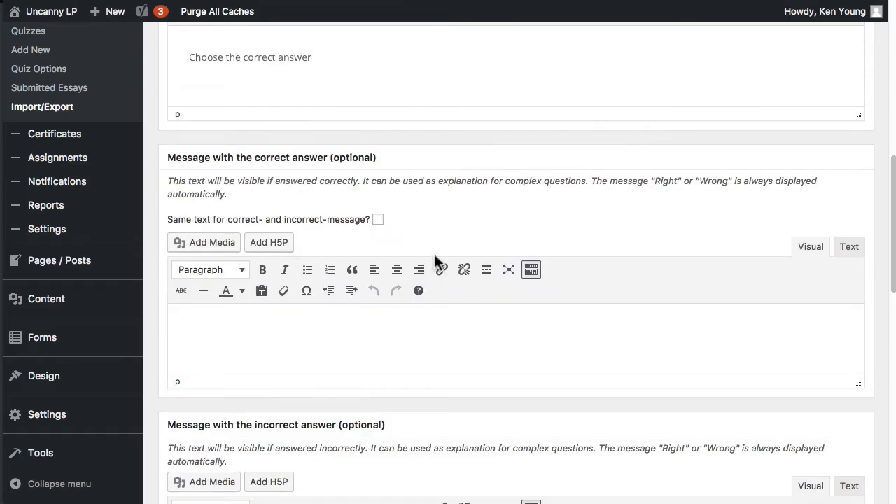
scroll(414, 302, "down", 3)
scroll(413, 315, "down", 10)
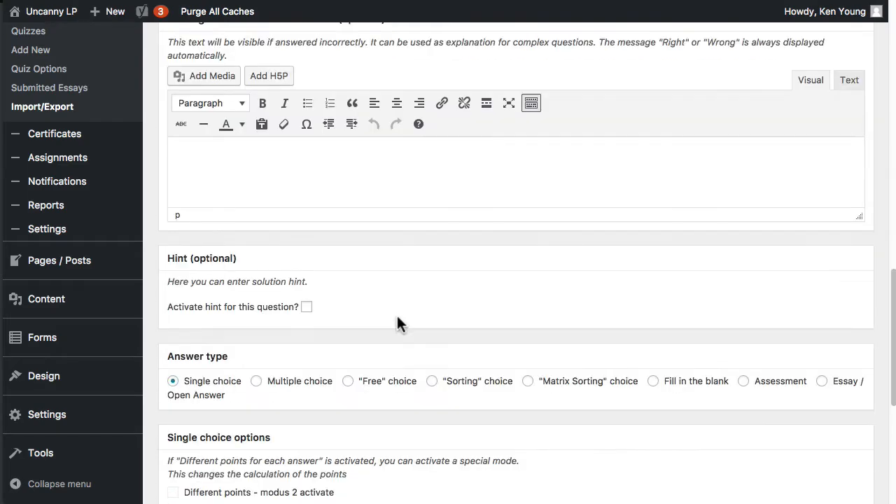
scroll(297, 345, "down", 3)
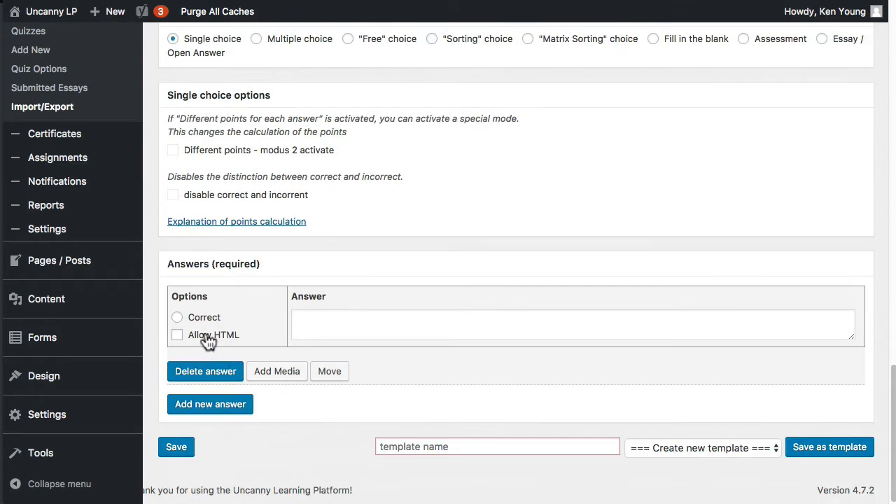
left_click(177, 317)
left_click(310, 315)
type("Correct")
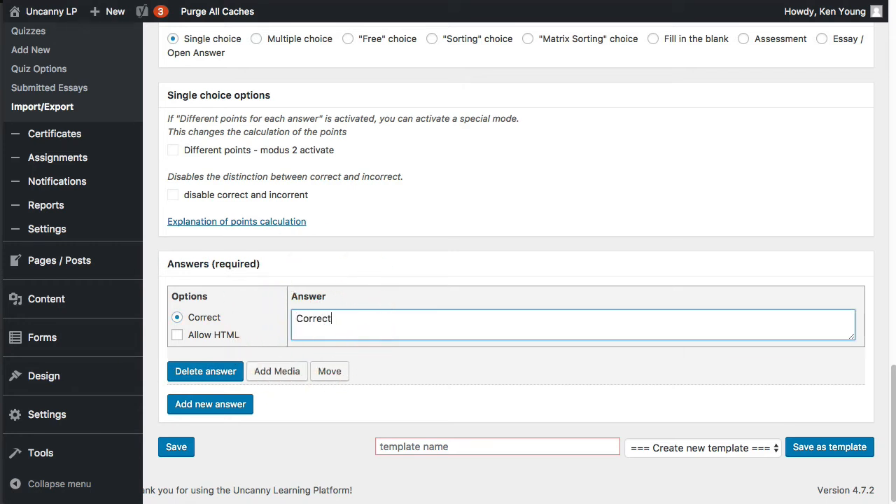
Step: Add a second answer reading "Incorrect" and save the question
left_click(238, 406)
left_click(326, 427)
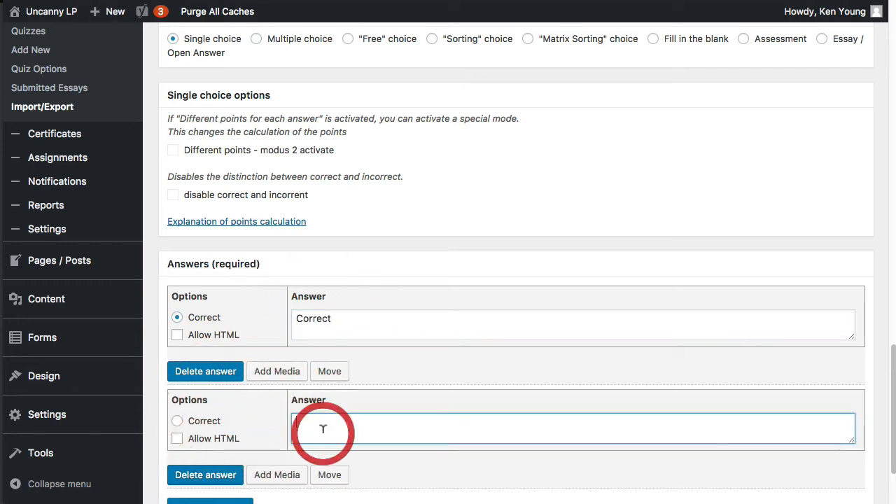
type("Incorrect")
scroll(227, 448, "down", 2)
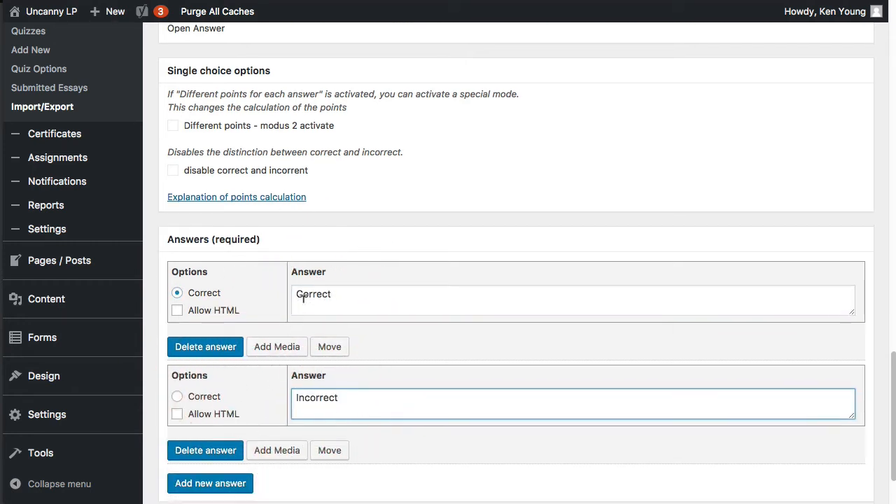
left_click(188, 470)
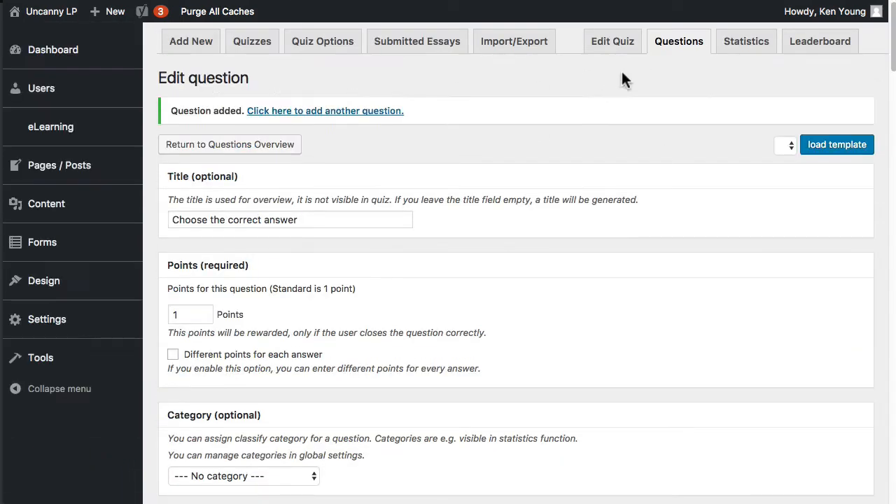
Step: Return to editing the quiz, open its permalink and start the quiz
left_click(613, 43)
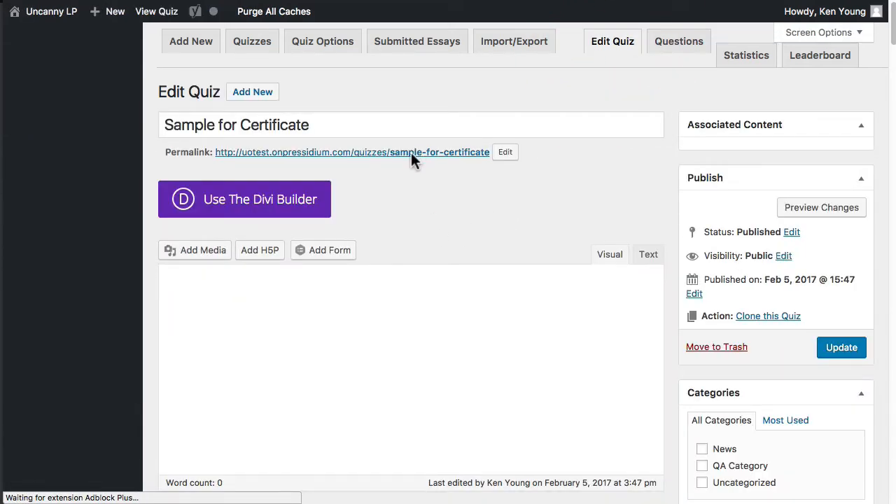
left_click(412, 154)
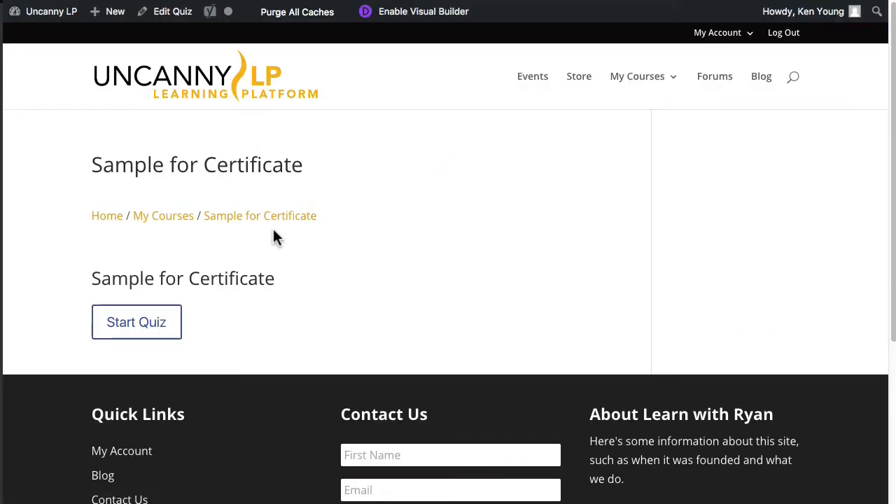
left_click(163, 317)
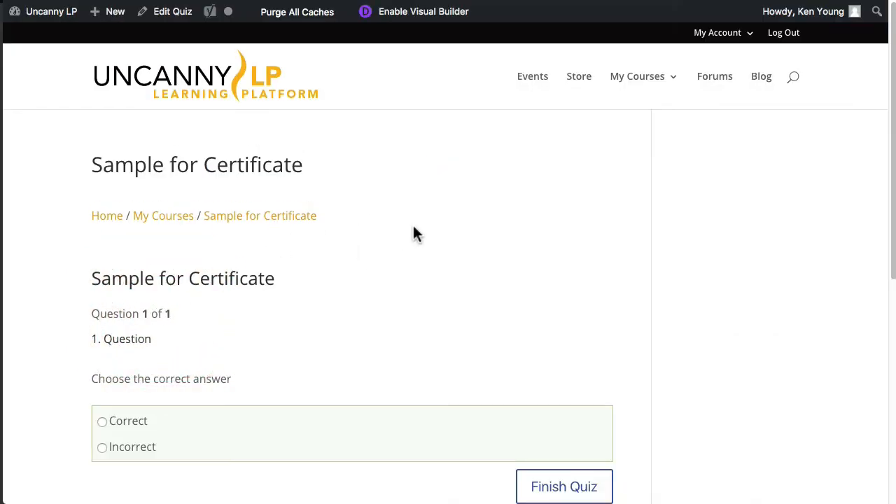
Step: Finish the quiz with the answer "Correct" and open the earned certificate for review
scroll(413, 233, "down", 5)
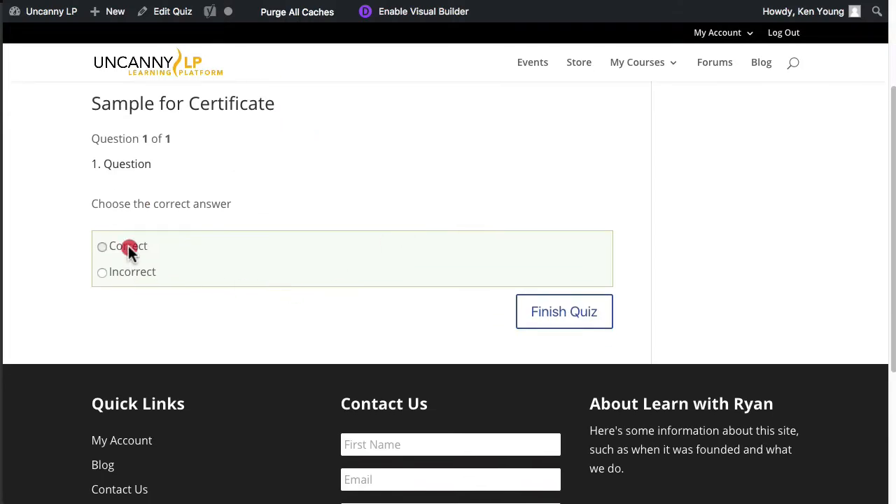
left_click(128, 245)
left_click(558, 313)
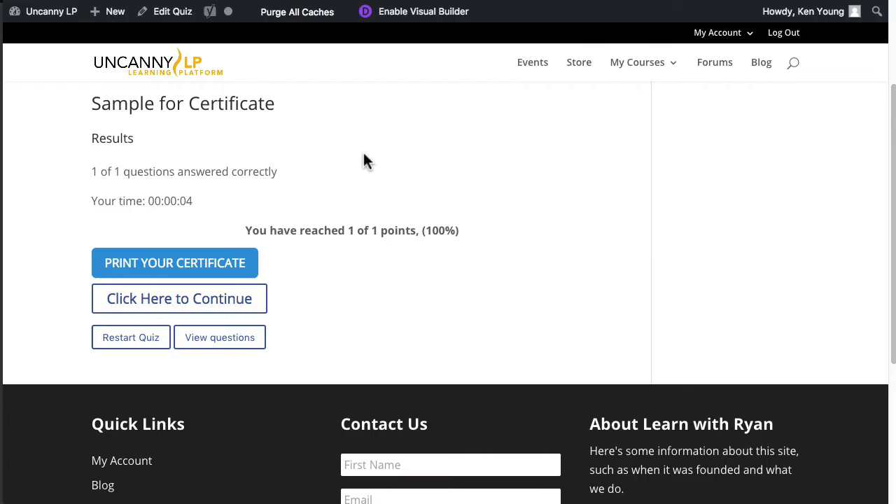
left_click(217, 259)
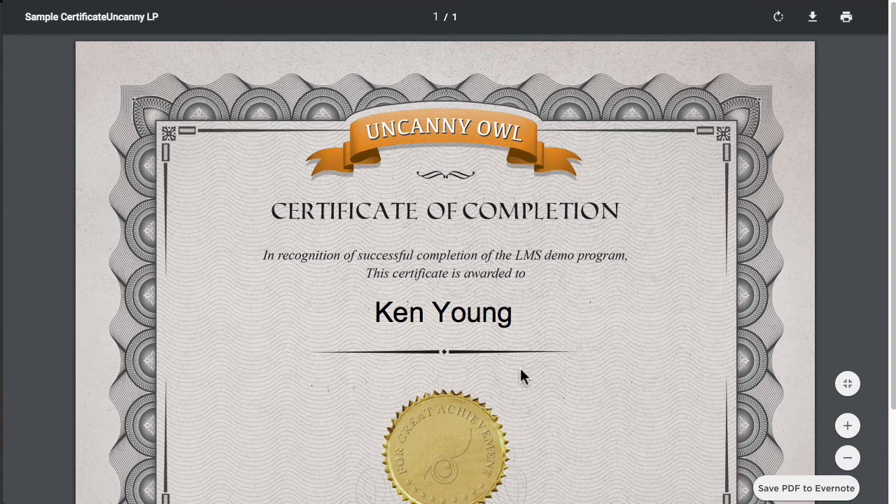
scroll(519, 366, "down", 2)
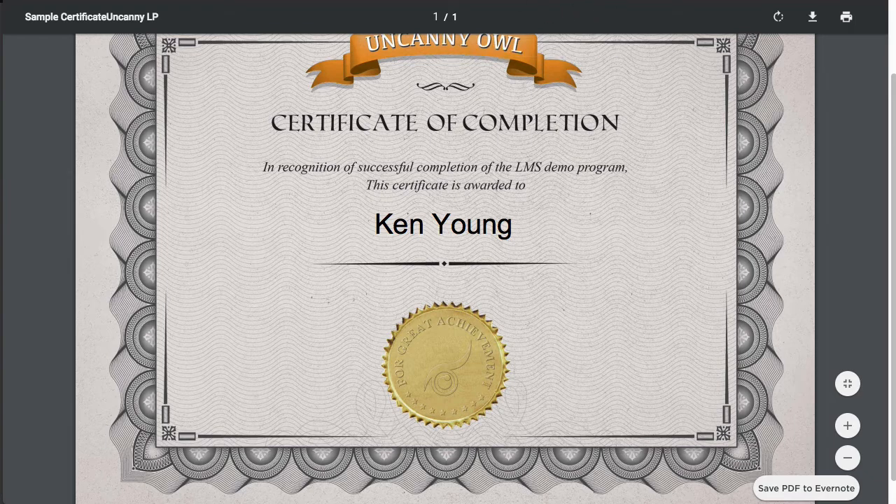
Step: Set the line-height of the certificate's name paragraph to 7px, update the certificate and recheck the generated PDF
left_click(450, 0)
left_click(427, 391)
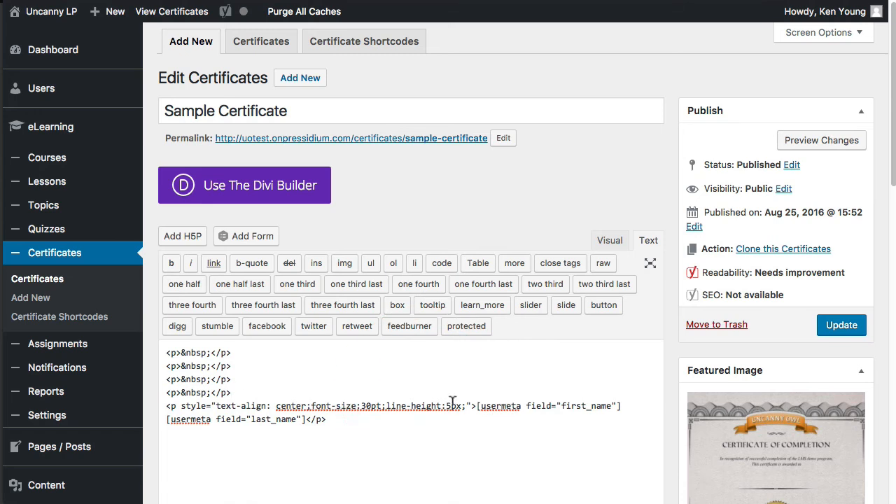
left_click(451, 404)
key("BackSpace")
type("7")
left_click(851, 326)
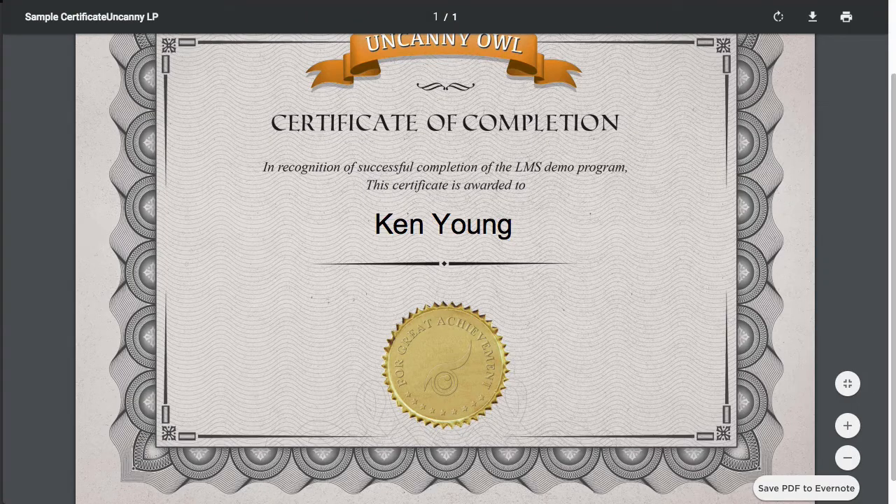
left_click(49, 0)
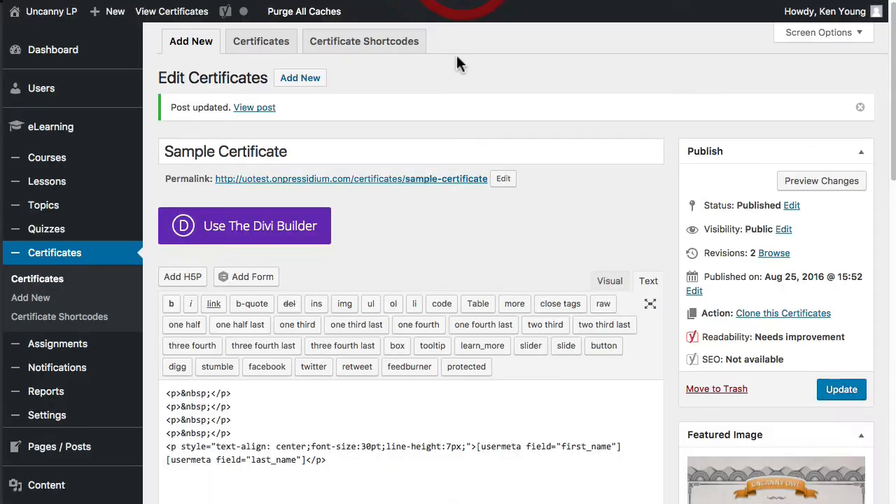
Step: Set the line-height of the certificate's name paragraph to 6px
left_click(447, 442)
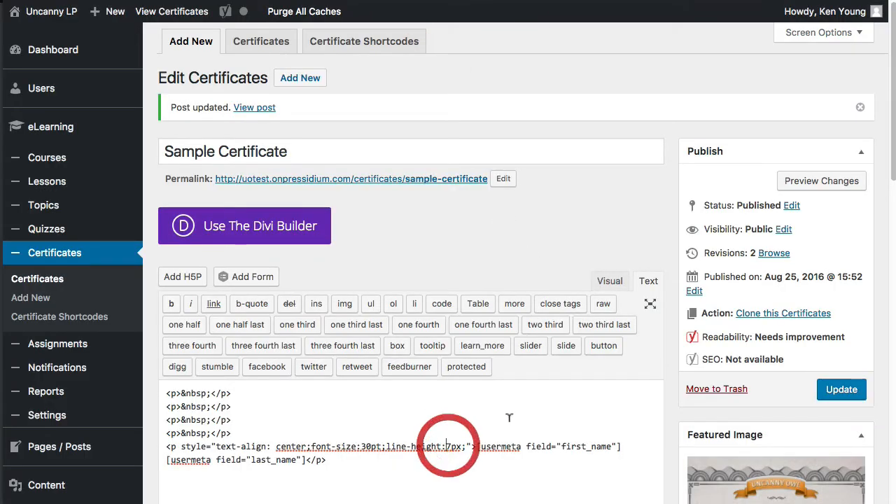
key("Delete")
type("6")
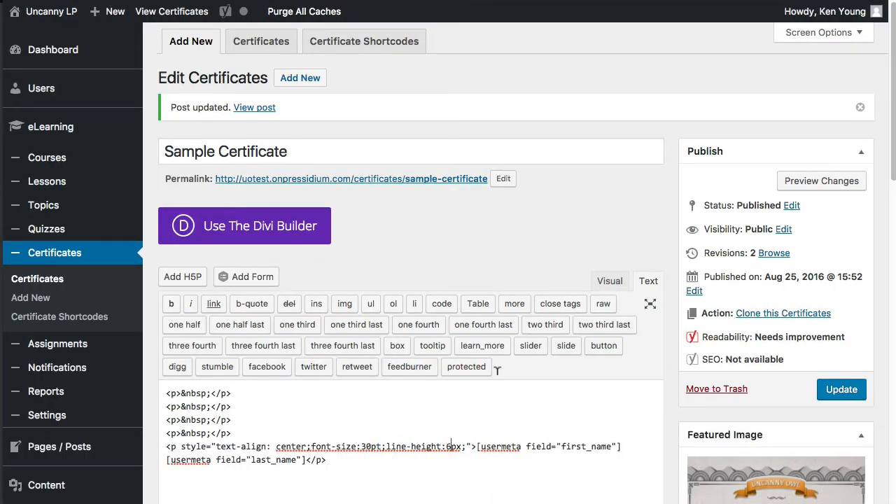
Step: Duplicate the whole styled name paragraph onto a new line directly below it in the certificate's HTML
scroll(496, 370, "down", 3)
left_click(363, 378)
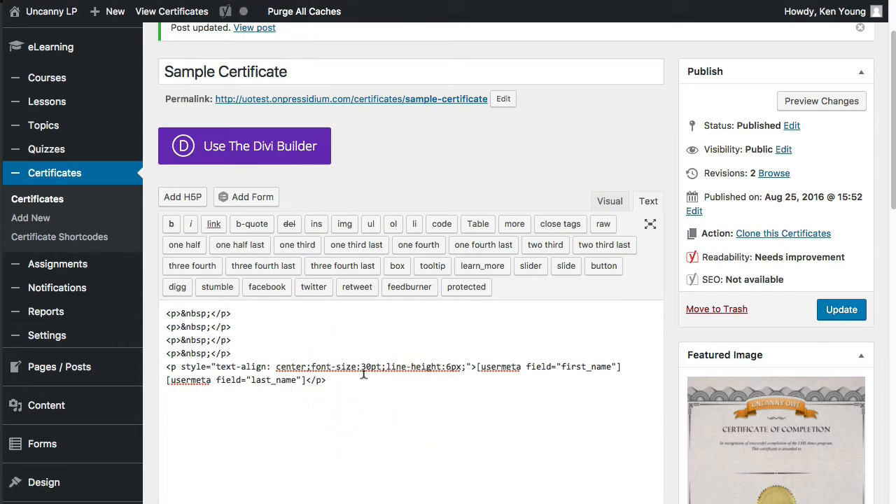
left_click_drag(363, 378, 160, 366)
key("ctrl+c")
left_click(210, 389)
key("ctrl+v")
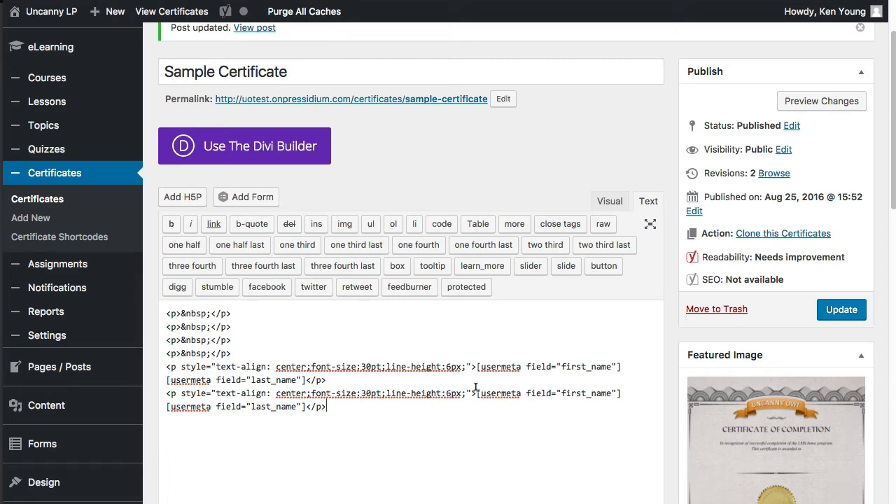
Step: Replace the first and last name shortcodes in the duplicated paragraph with "Course Name"
left_click_drag(476, 392, 306, 407)
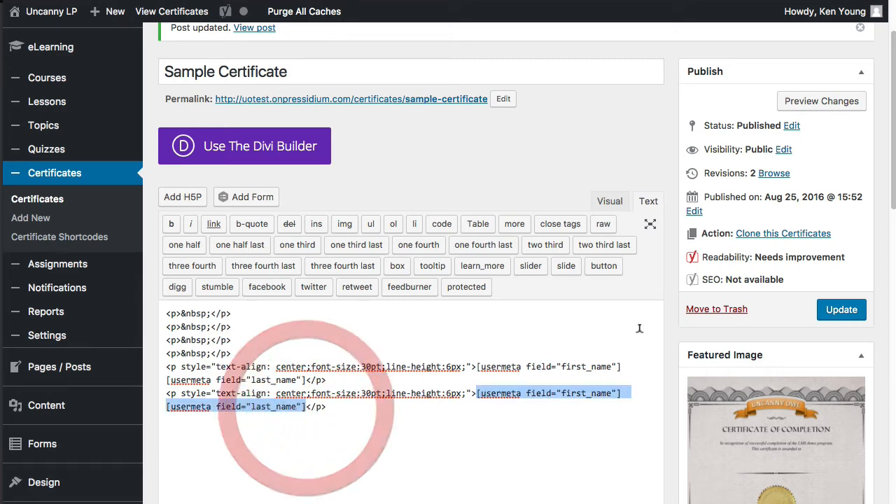
key("BackSpace")
type("Course Name")
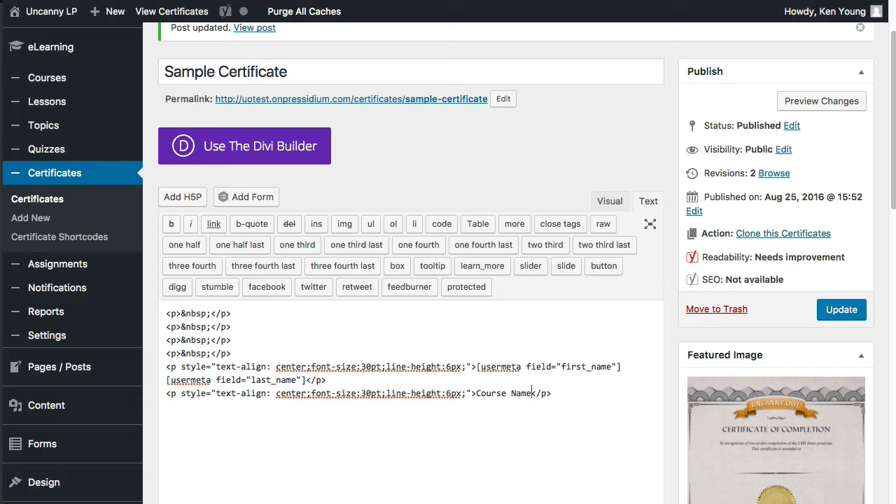
Step: Set the font size of the certificate's "Course Name" paragraph to 25pt in the HTML
left_click(367, 392)
key("BackSpace")
key("BackSpace")
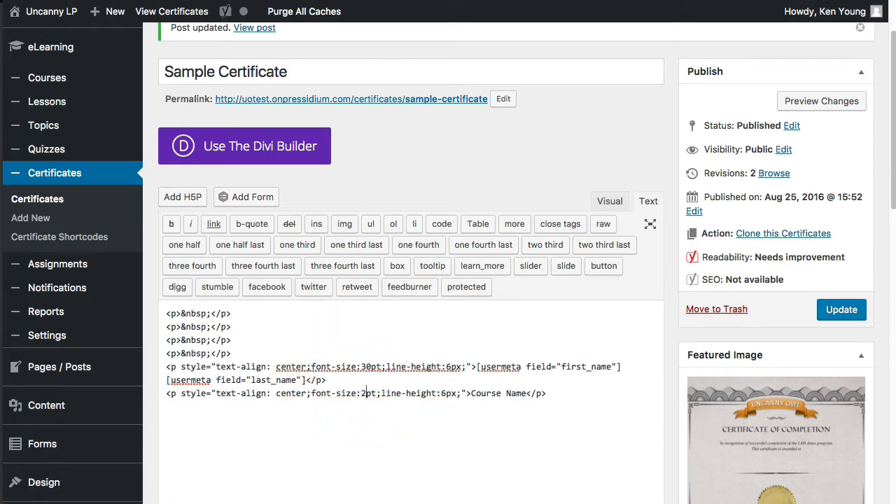
type("25")
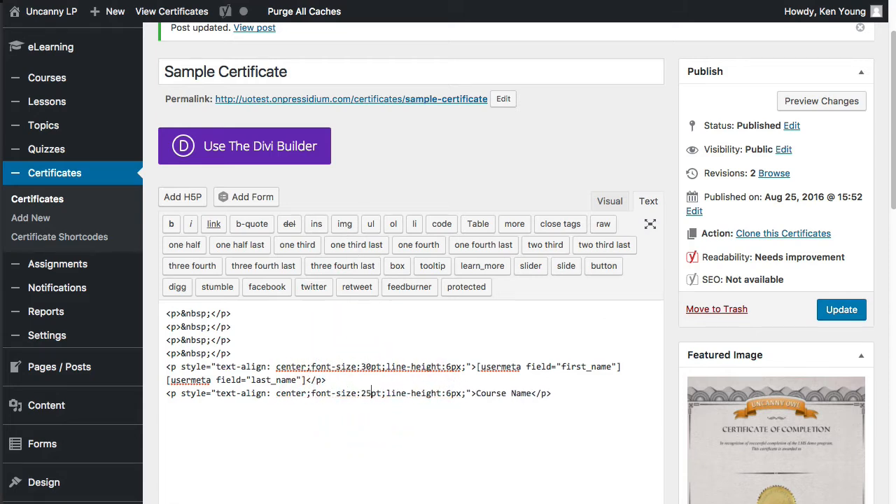
Step: Add font-weight:800 to the "Course Name" paragraph's inline style, between the font size and line-height
left_click(385, 391)
type("font-")
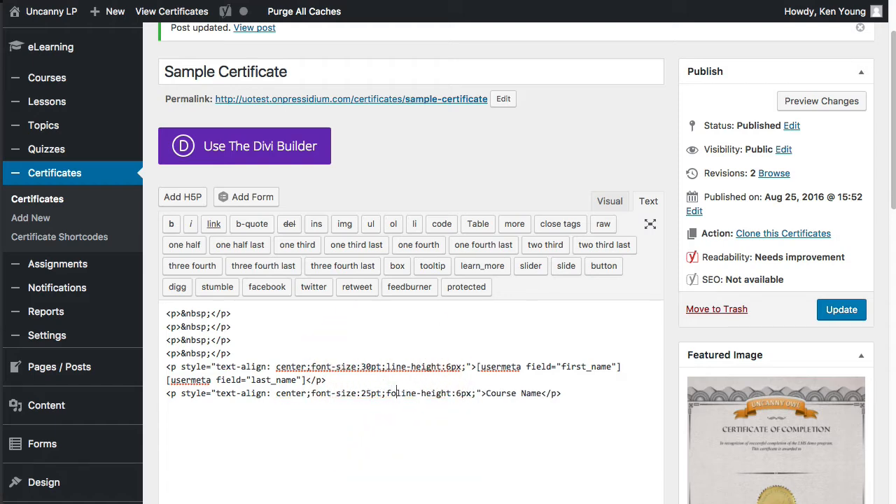
type("weight:")
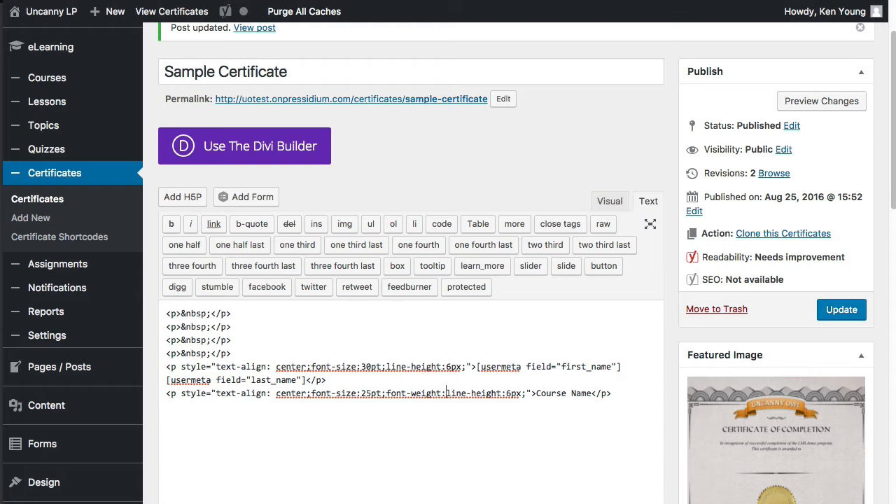
type("800;")
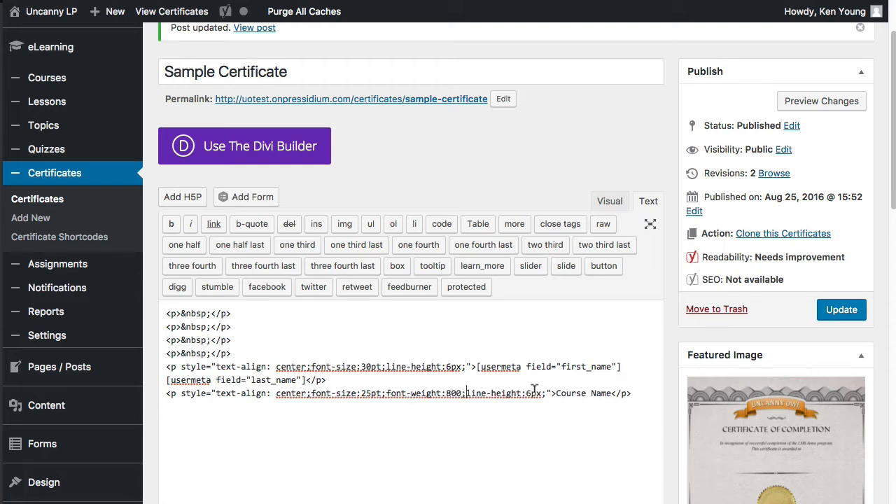
Step: Set the "Course Name" paragraph's line-height to 12px, update the certificate and check the text placement in the reloaded PDF
left_click(531, 393)
key("BackSpace")
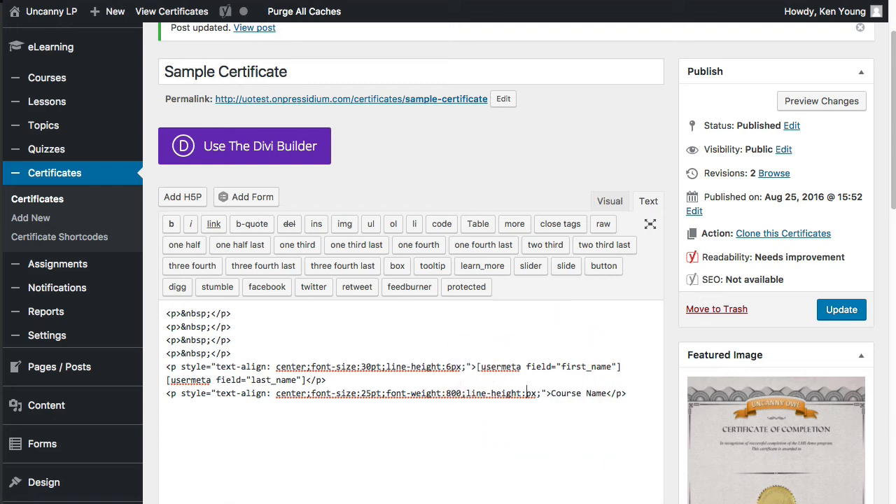
type("12")
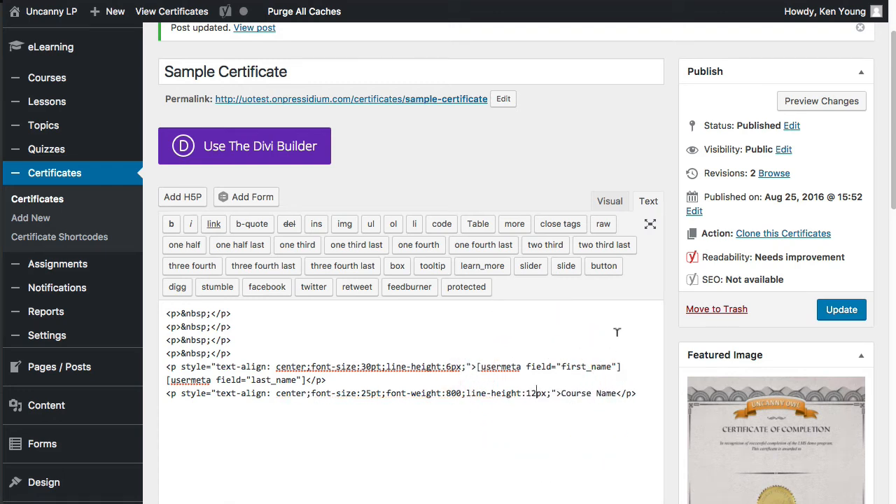
left_click(846, 313)
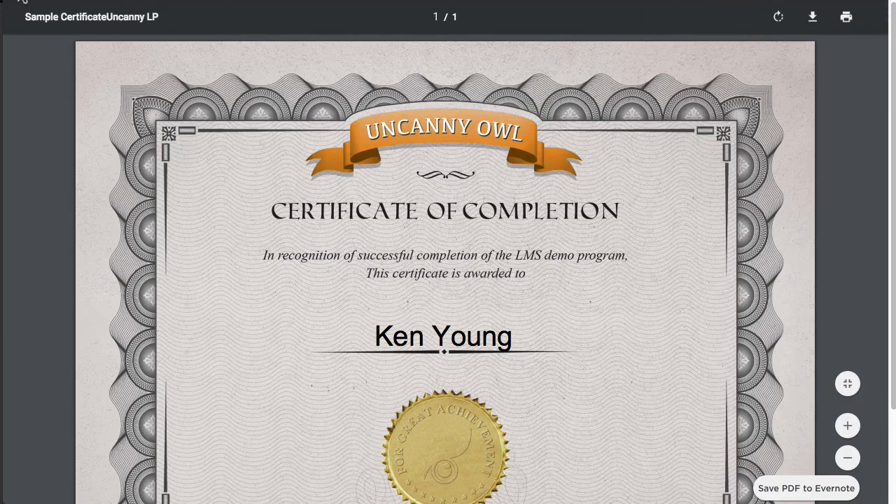
left_click(53, 1)
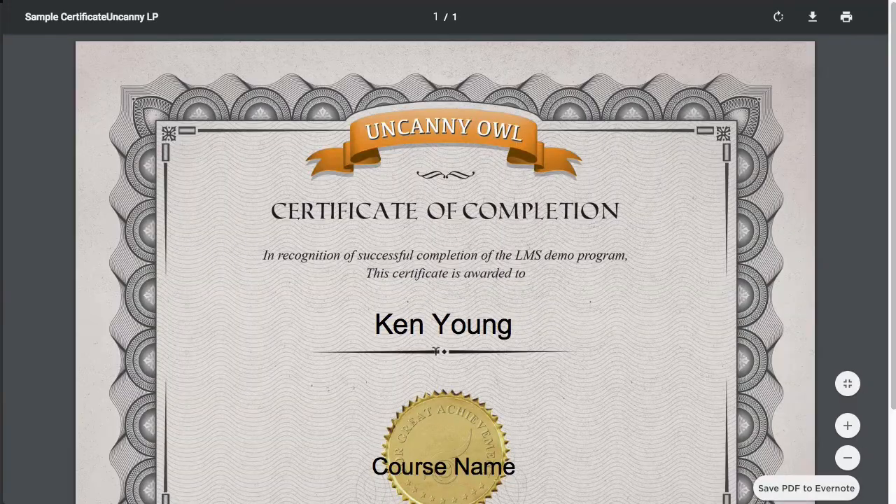
left_click_drag(369, 463, 511, 460)
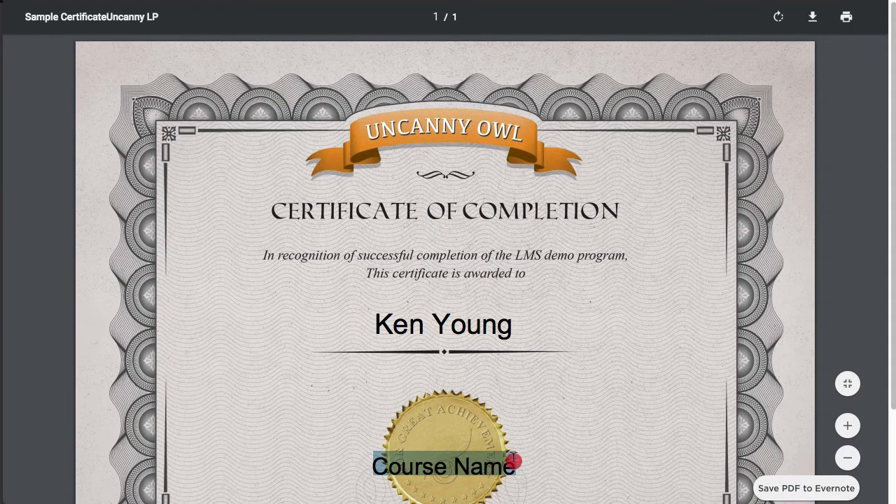
left_click(511, 459)
scroll(534, 412, "down", 3)
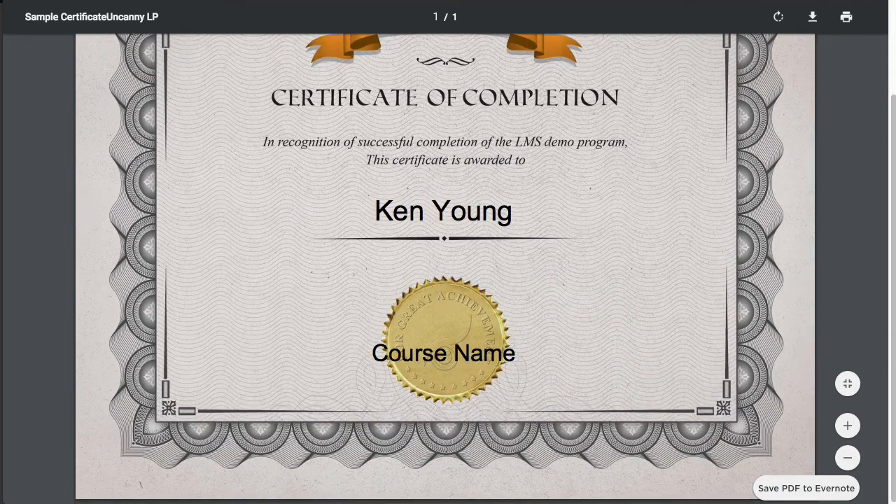
Step: Return to the certificate editor and remove the font-weight:800 declaration from the "Course Name" paragraph
left_click(444, 1)
scroll(412, 407, "down", 3)
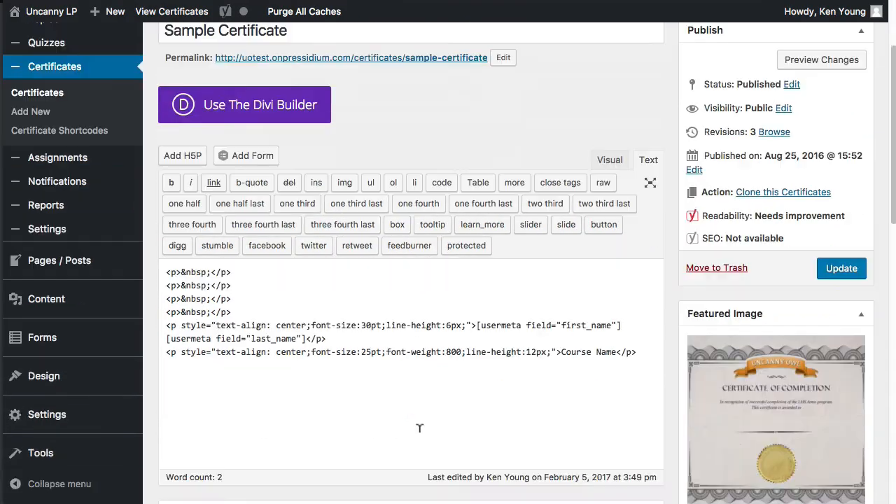
left_click_drag(387, 350, 470, 351)
key("BackSpace")
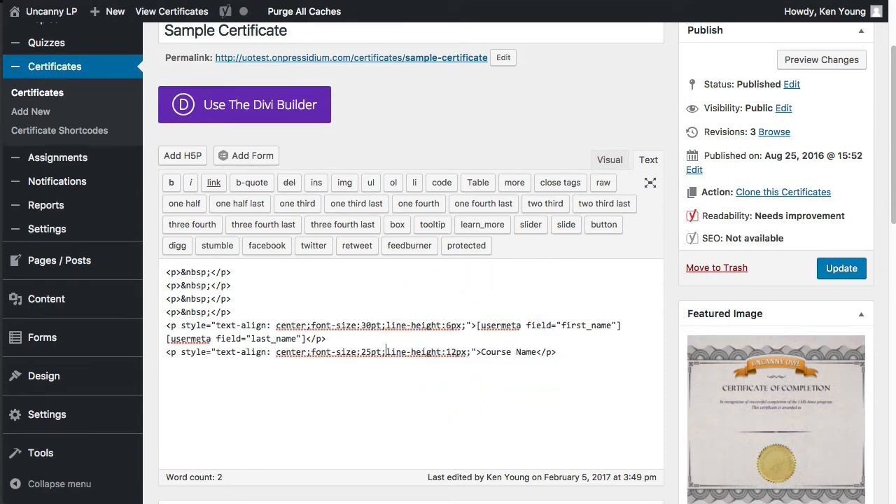
Step: Set the "Course Name" paragraph's line-height to 2px, update the certificate and recheck the generated PDF
left_click(453, 350)
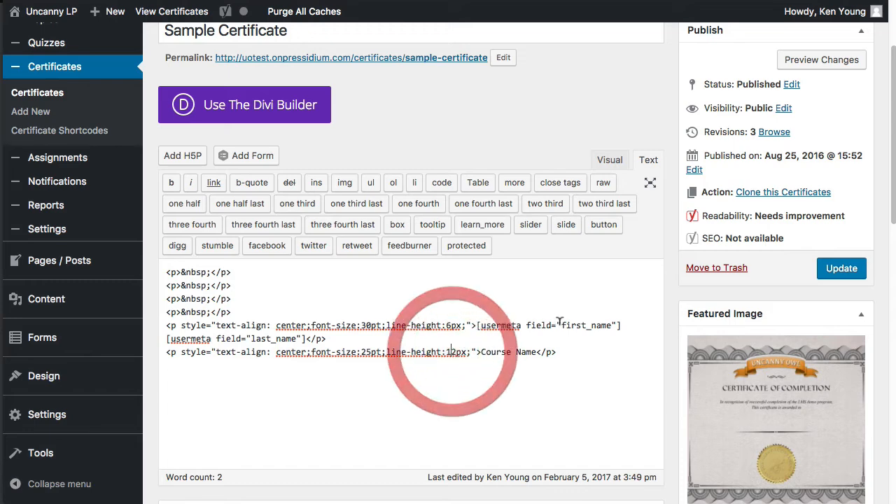
key("BackSpace")
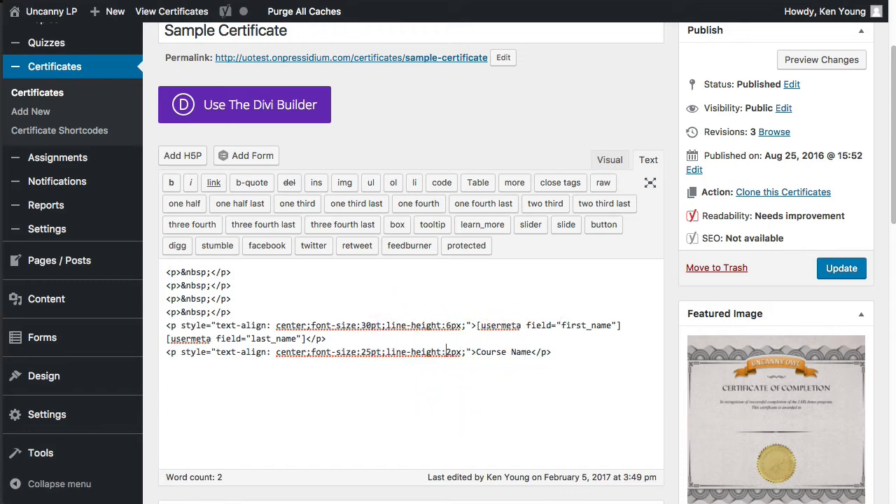
left_click(837, 268)
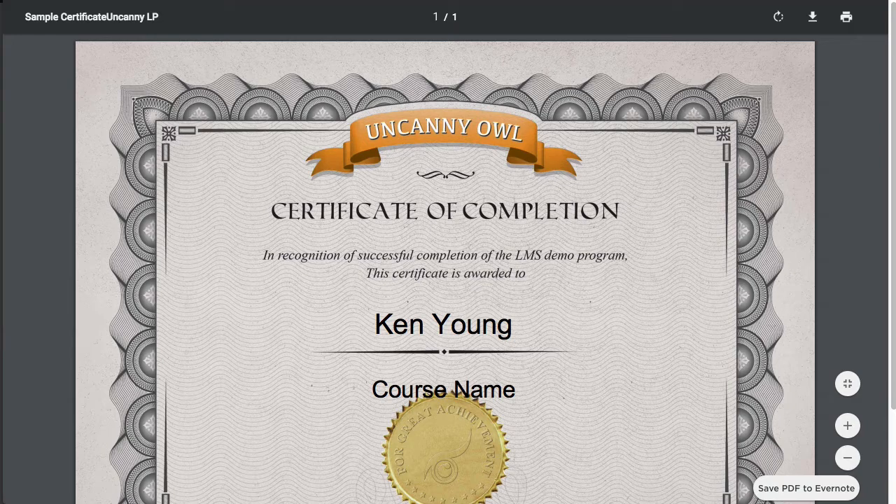
Step: Set the "Course Name" paragraph's line-height to 0px and its font size to 20pt, and update the certificate
left_click(537, 1)
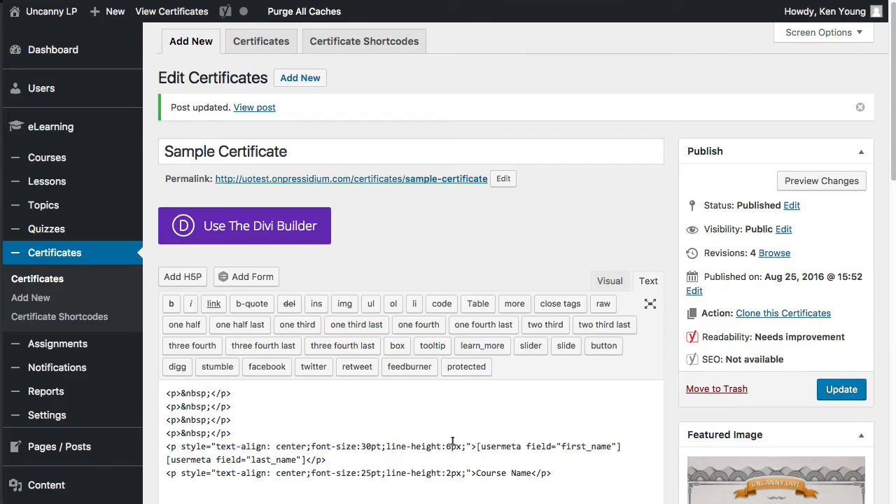
left_click(451, 473)
key("BackSpace")
type("0")
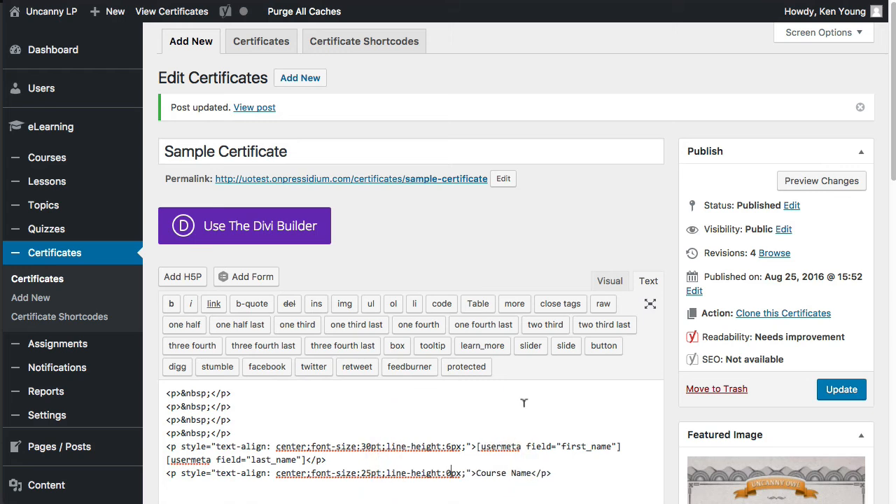
left_click(372, 474)
key("BackSpace")
type("0")
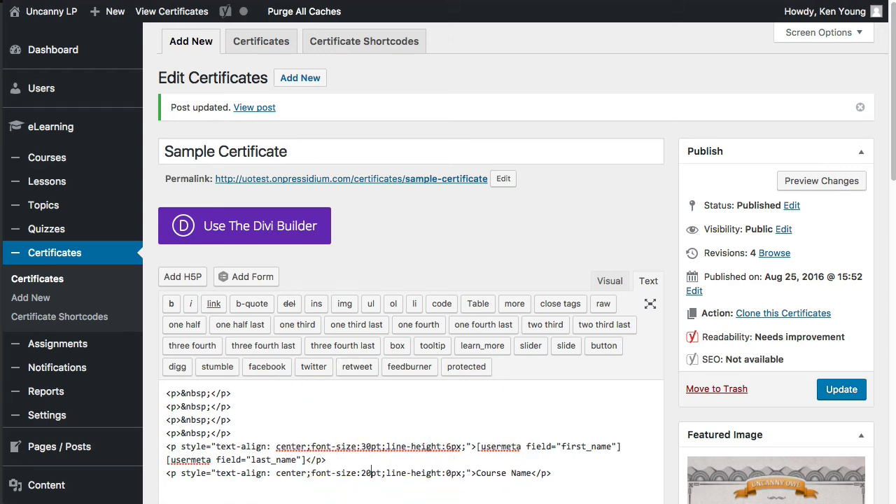
left_click(843, 391)
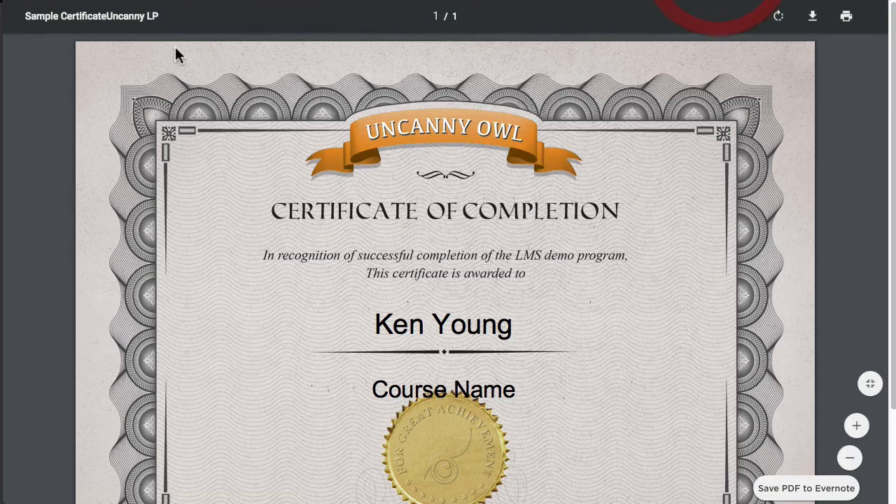
Step: Reload the certificate PDF and examine how the recipient's name and the course name sit around the divider line and seal
left_click(54, 1)
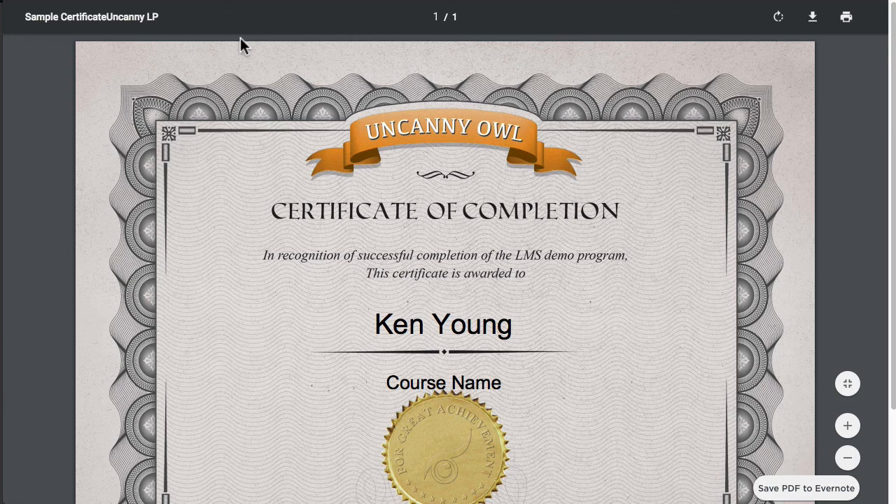
scroll(308, 298, "down", 2)
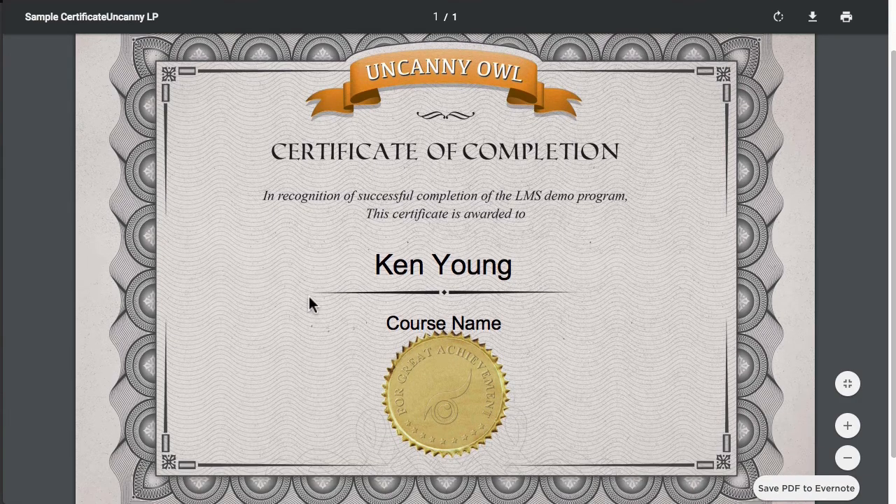
scroll(308, 299, "up", 1)
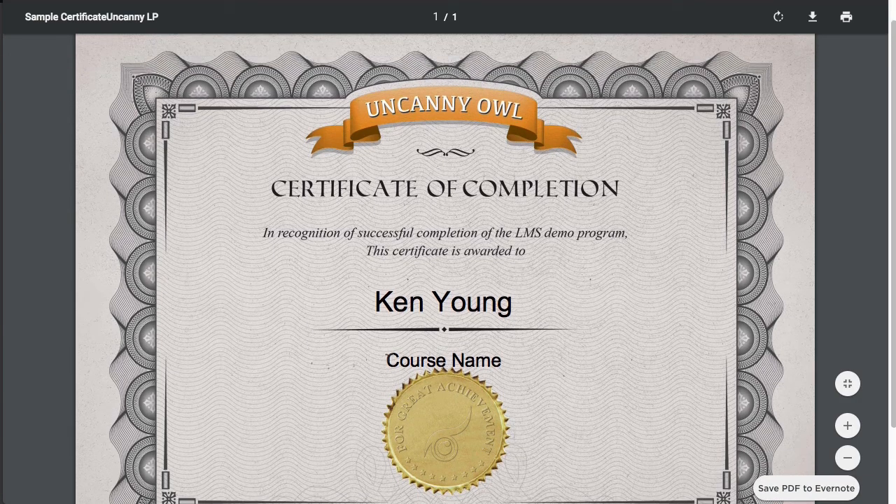
left_click_drag(387, 359, 507, 355)
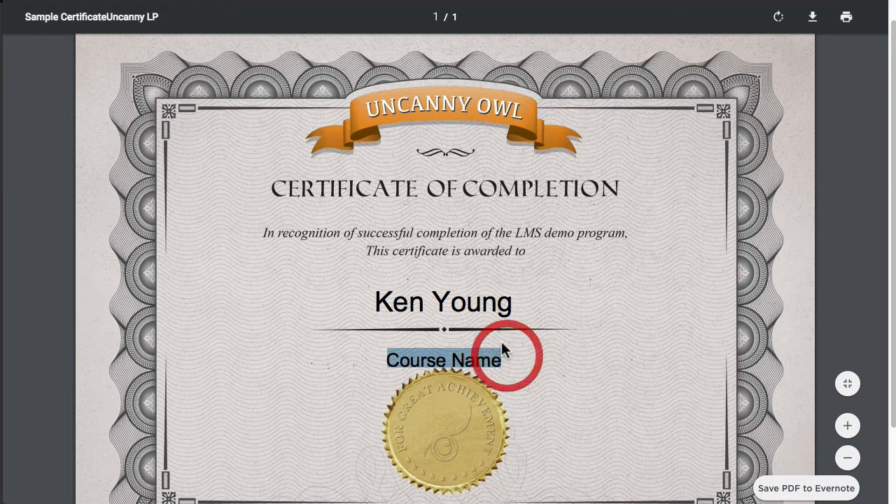
left_click(495, 338)
triple_click(390, 359)
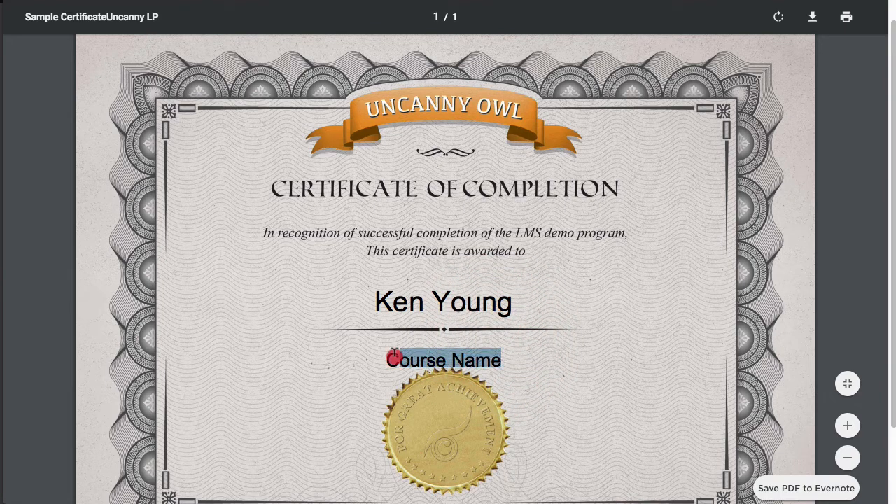
left_click(341, 296)
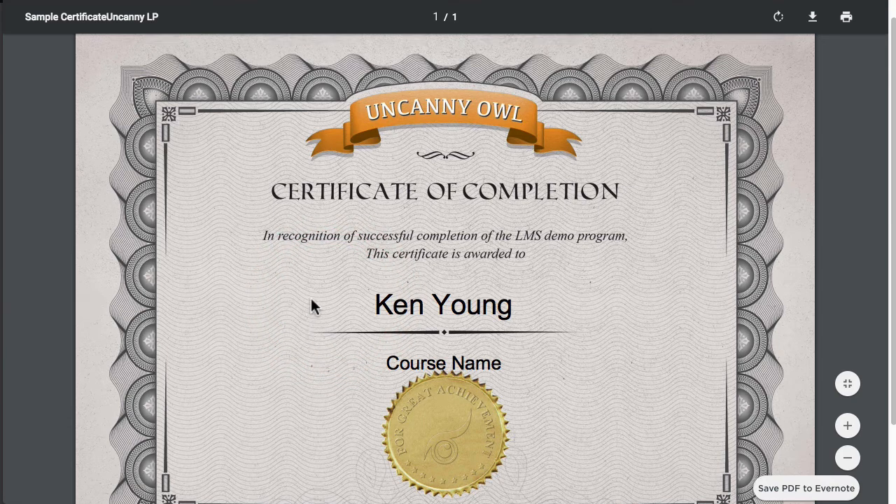
scroll(310, 303, "down", 2)
scroll(303, 318, "up", 2)
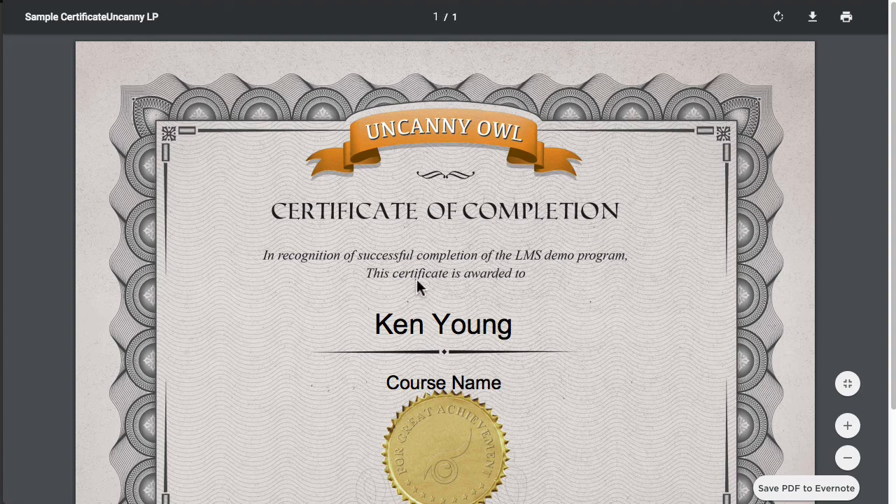
left_click_drag(377, 324, 505, 322)
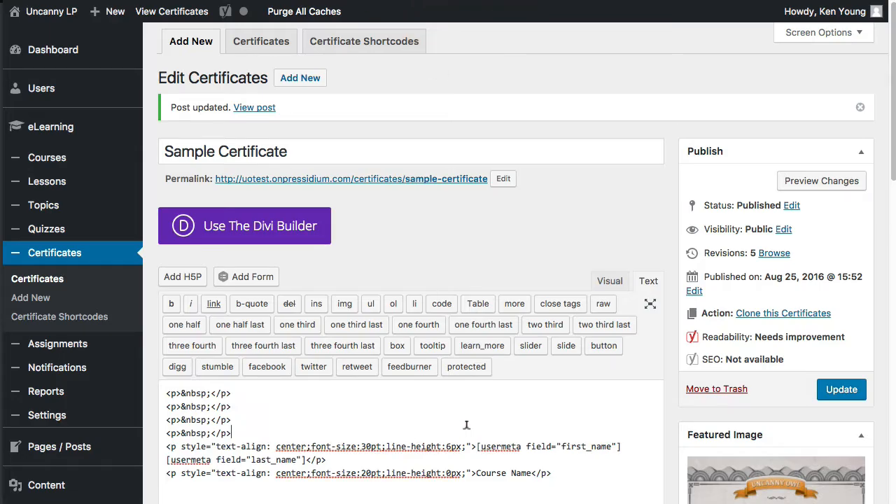
Step: Go back to the certificate editor and examine the usermeta first name shortcode in the HTML
scroll(490, 420, "down", 1)
left_click_drag(476, 427, 547, 427)
scroll(406, 415, "down", 1)
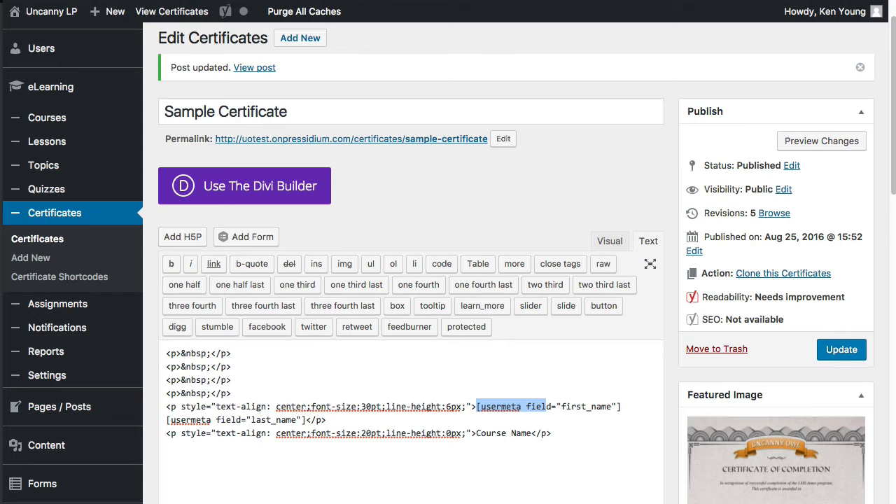
Step: Open the Certificate Shortcodes reference and review the usermeta, quizinfo and courseinfo shortcodes with their parameters
scroll(426, 206, "up", 1)
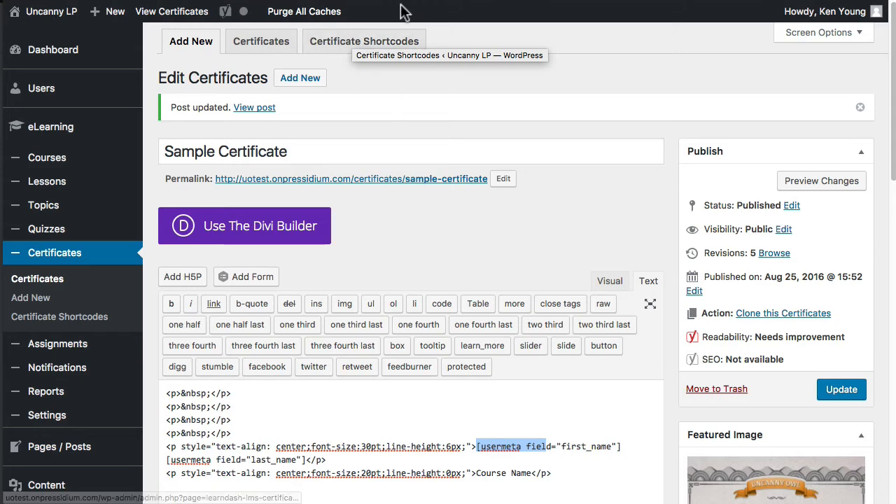
left_click(366, 42)
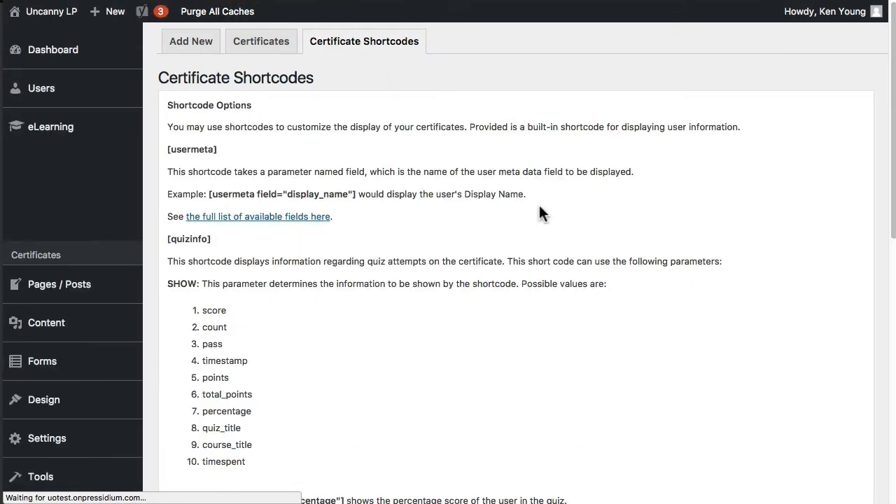
scroll(392, 224, "down", 1)
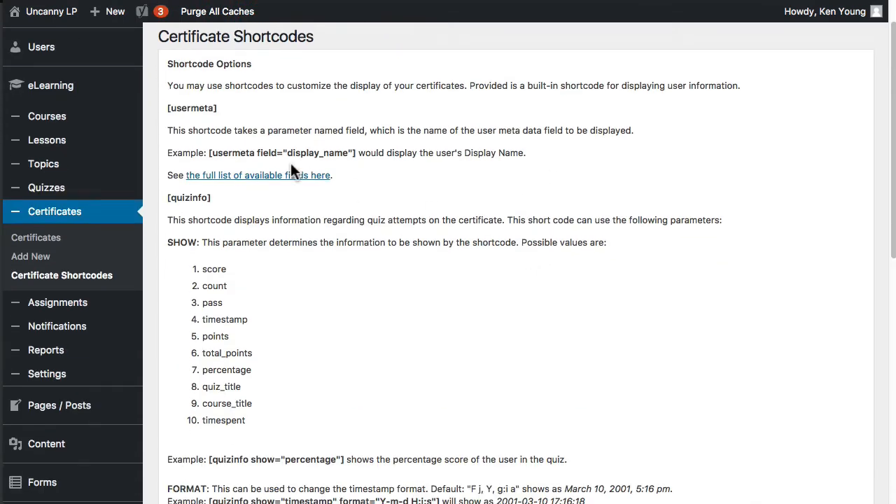
left_click_drag(218, 108, 160, 102)
left_click(244, 103)
scroll(239, 226, "down", 5)
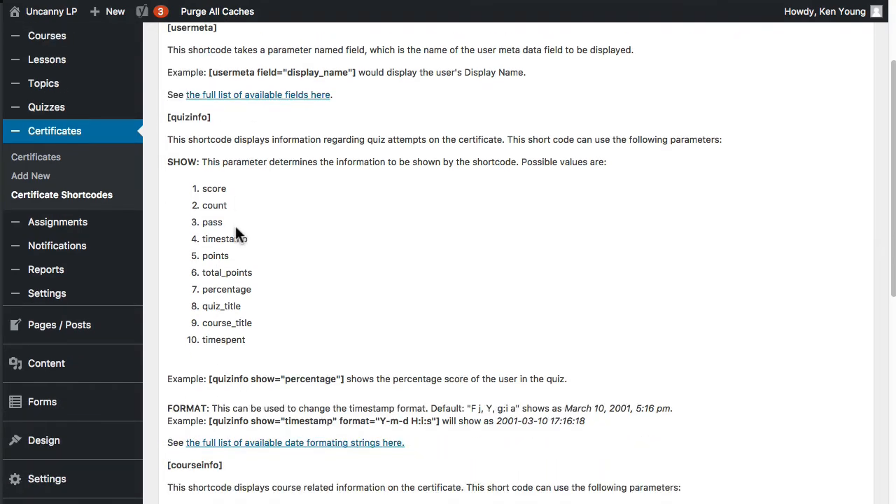
scroll(235, 224, "up", 3)
scroll(235, 223, "up", 2)
left_click_drag(212, 207, 167, 208)
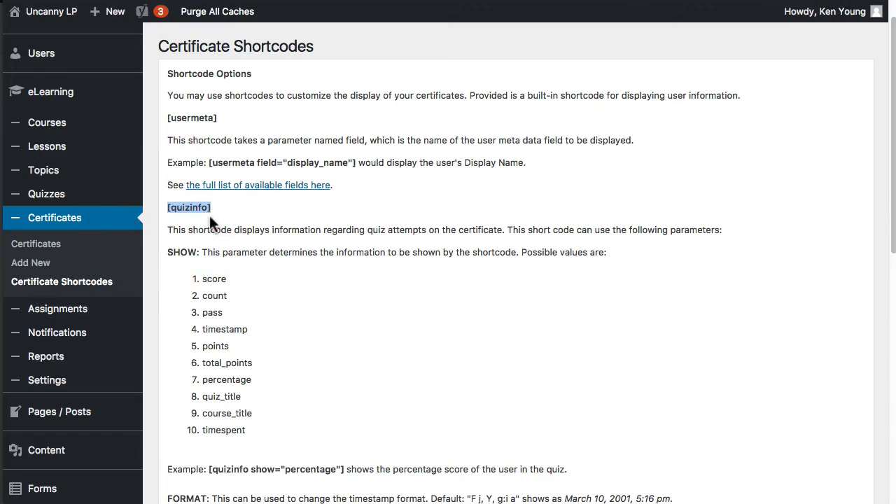
scroll(250, 294, "down", 4)
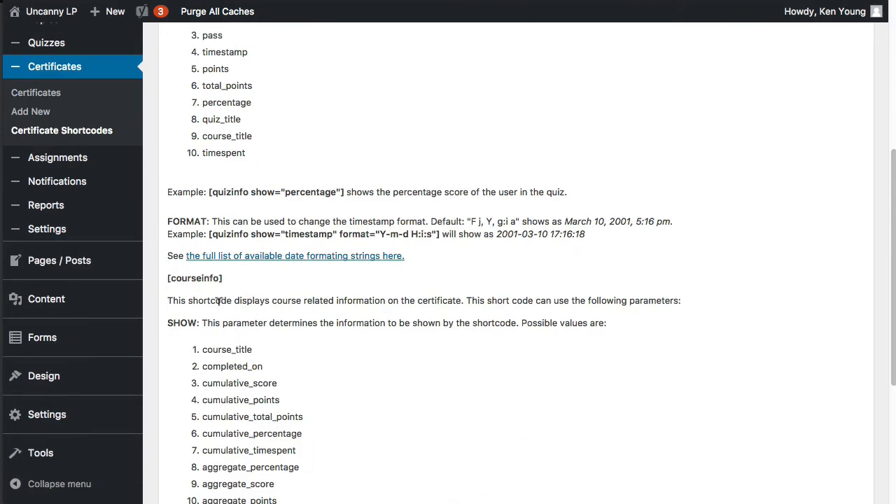
Step: Mark the courseinfo heading in the shortcode reference, and open the Sample for Certificate quiz for editing at its Quiz settings
left_click_drag(224, 278, 168, 279)
scroll(353, 220, "up", 2)
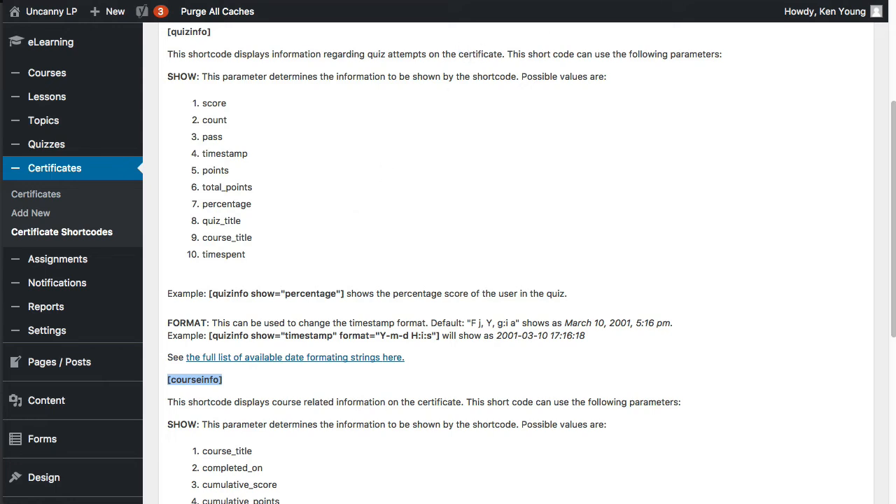
left_click(613, 0)
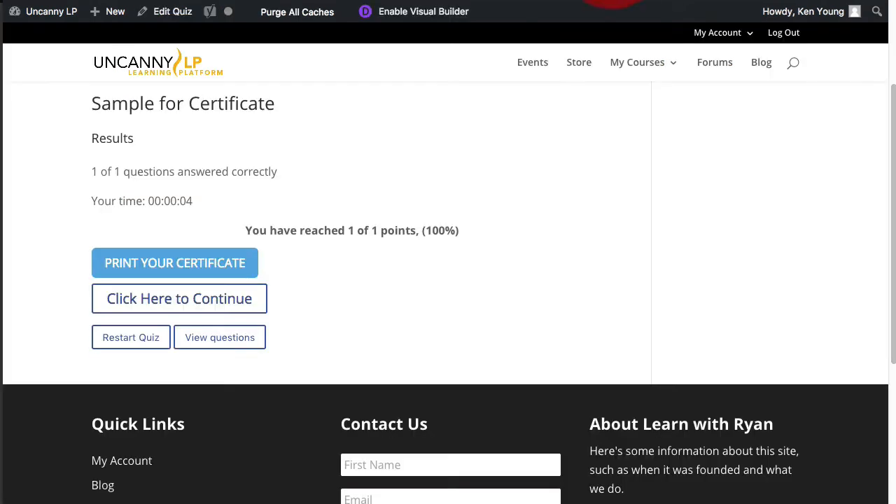
left_click(163, 11)
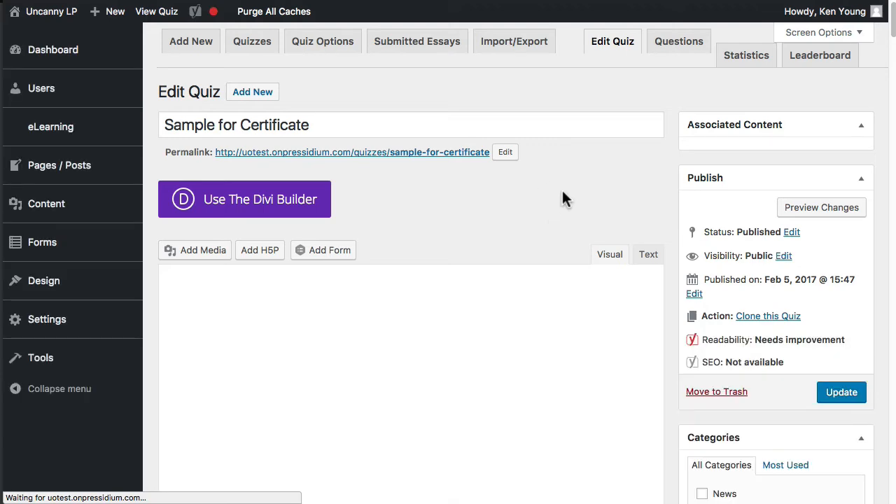
scroll(562, 194, "down", 5)
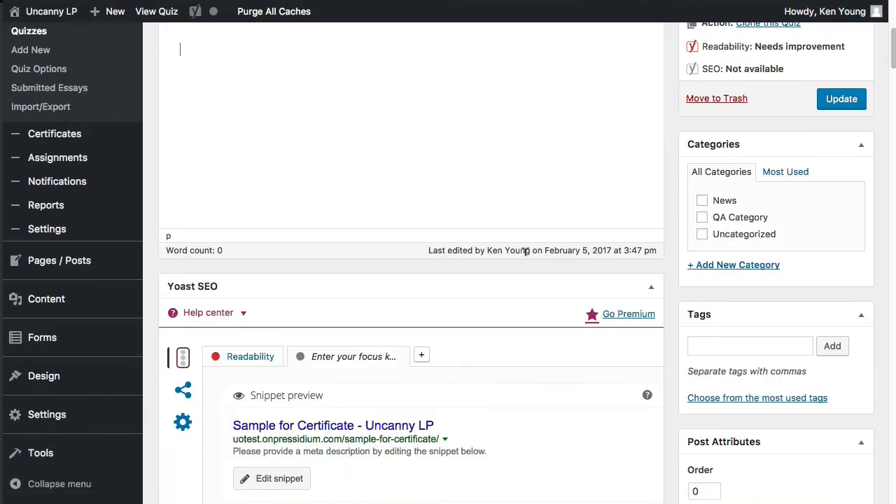
scroll(490, 338, "down", 12)
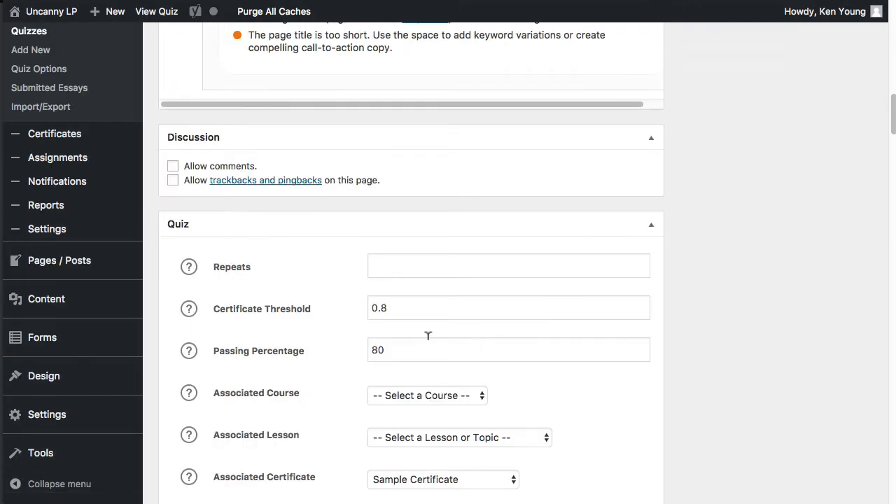
Step: Compare how the quiz's Certificate Threshold and Passing Percentage values are expressed in the Quiz settings
left_click_drag(412, 308, 365, 303)
left_click(388, 302)
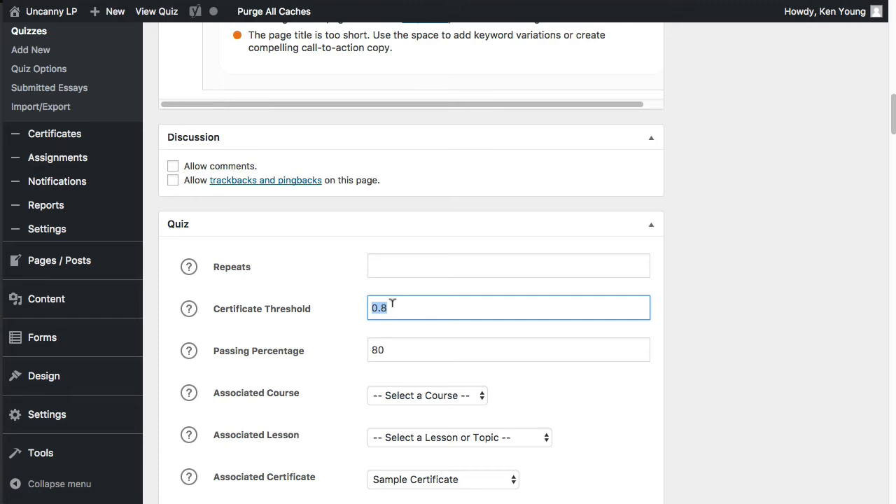
left_click_drag(389, 350, 353, 356)
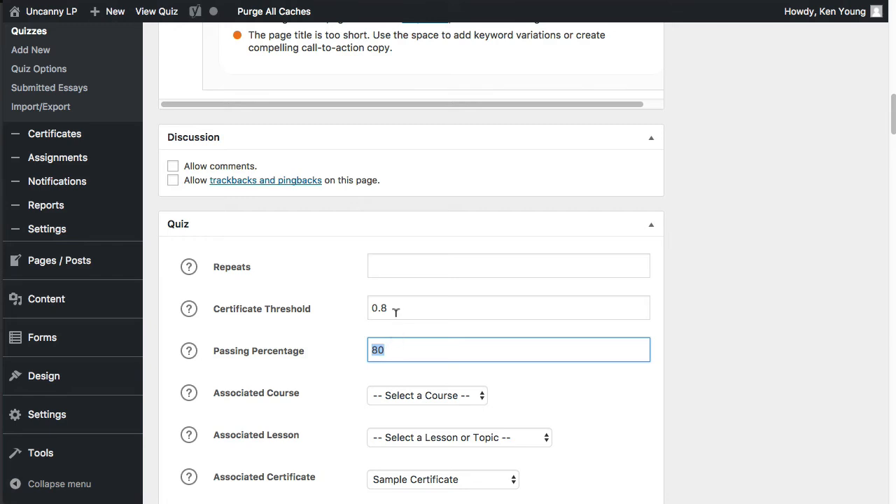
left_click_drag(395, 312, 357, 316)
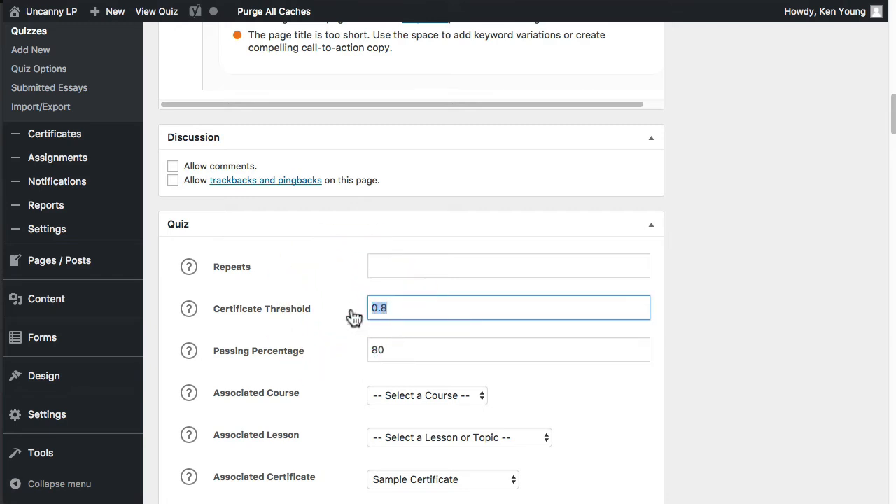
left_click_drag(414, 345, 356, 350)
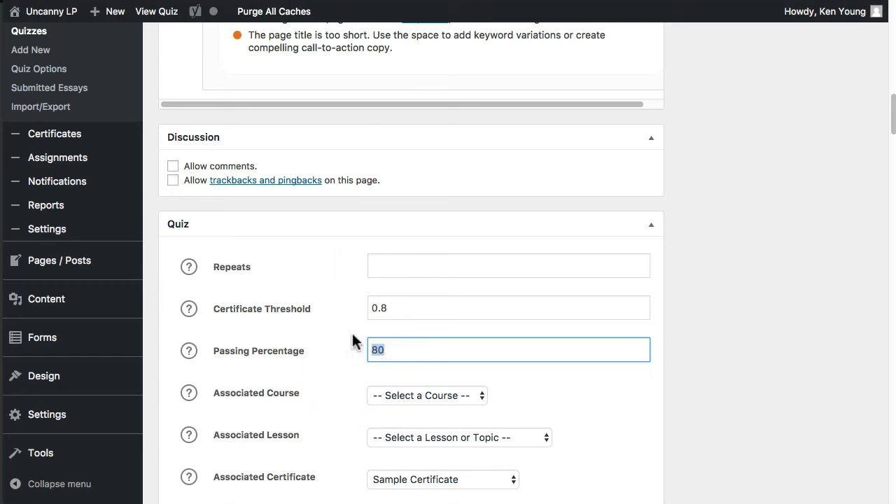
scroll(345, 328, "down", 1)
left_click_drag(392, 300, 356, 295)
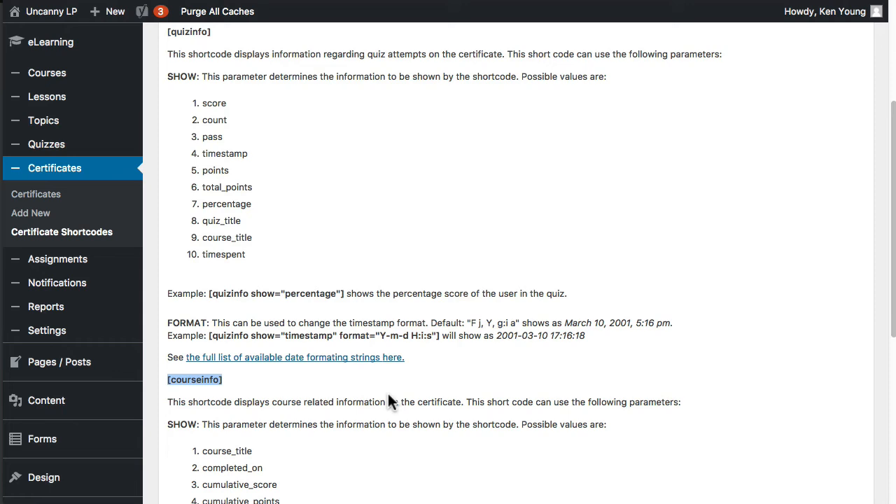
Step: Return to the Certificate Shortcodes reference and compare the quizinfo and courseinfo shortcodes with their SHOW values
scroll(378, 350, "down", 1)
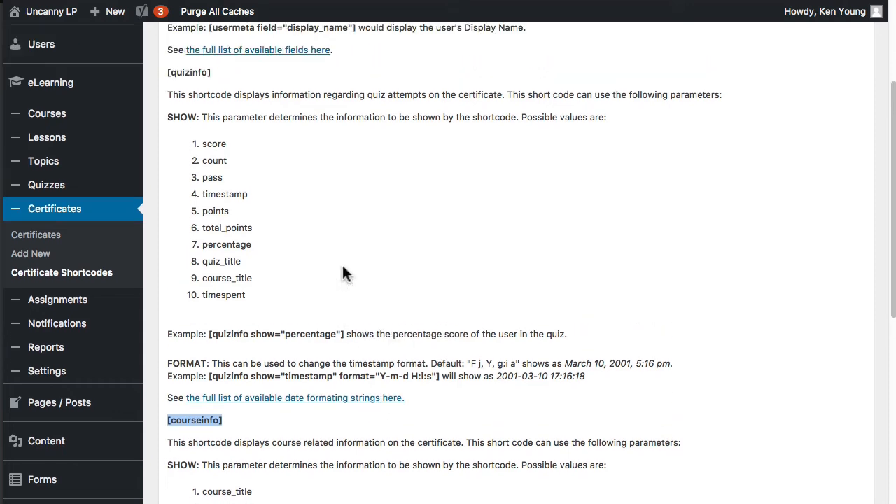
left_click(215, 70)
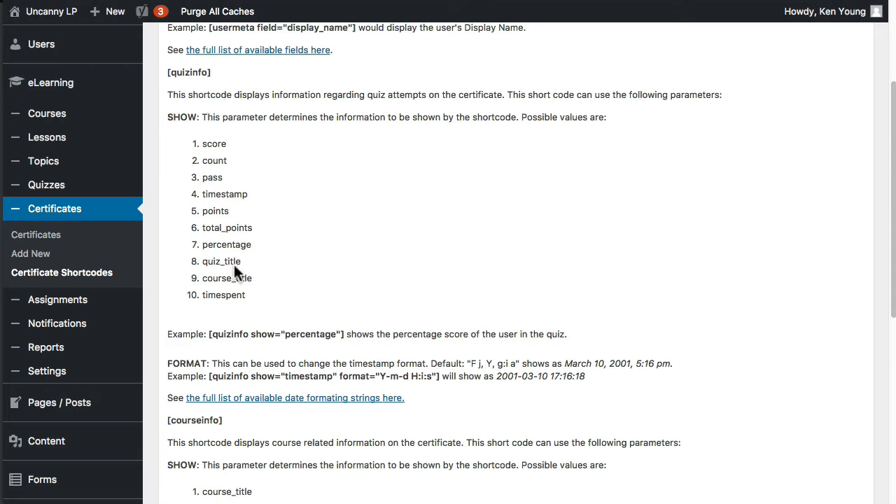
scroll(235, 259, "down", 5)
scroll(240, 340, "up", 5)
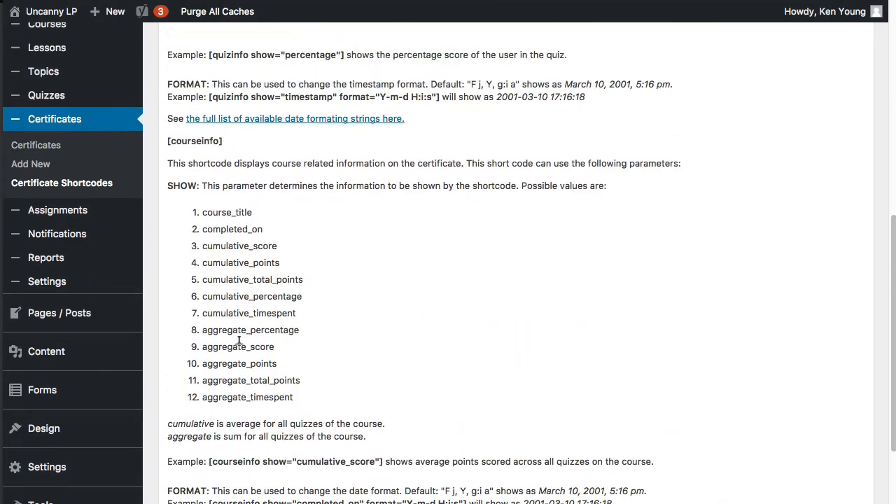
left_click(221, 94)
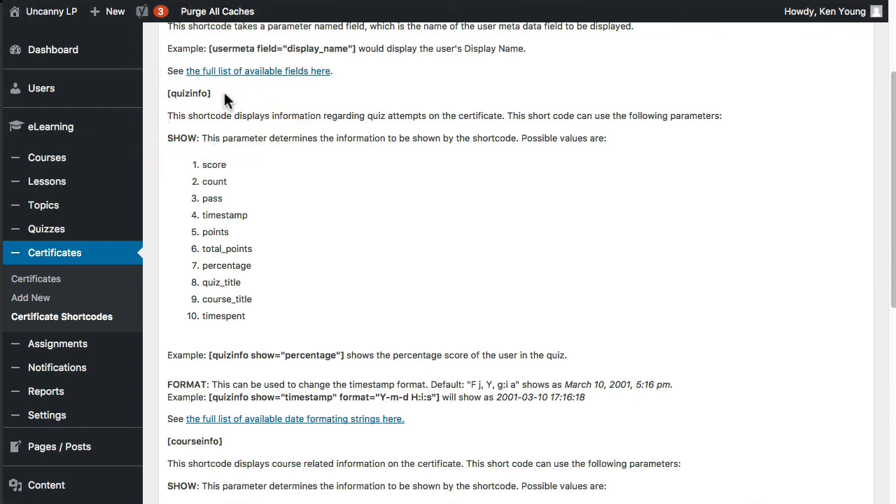
scroll(224, 290, "down", 3)
left_click_drag(224, 197, 173, 198)
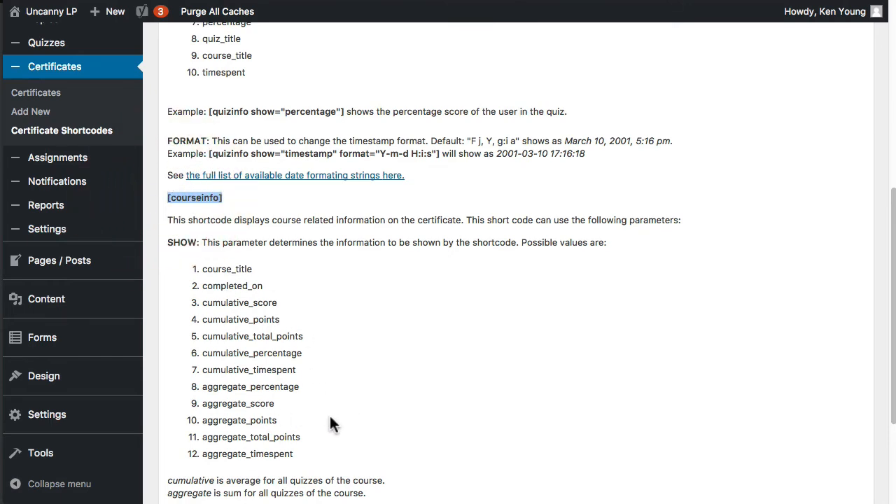
scroll(322, 429, "up", 5)
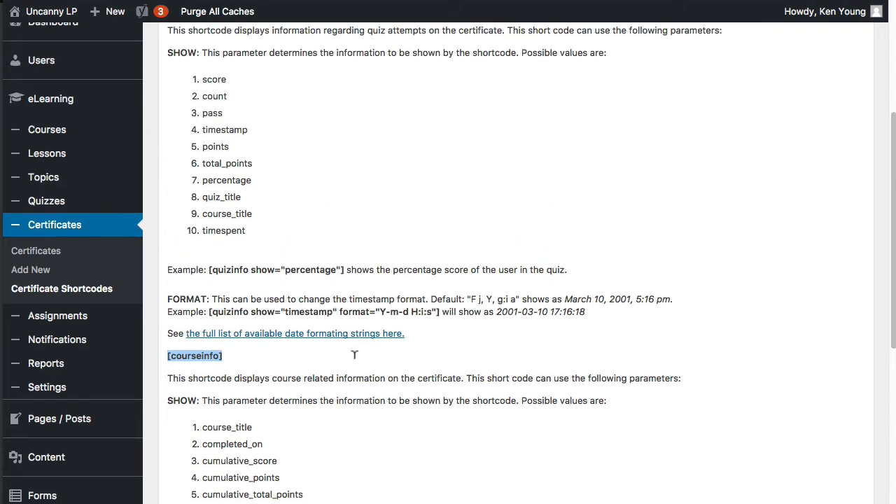
scroll(335, 217, "up", 1)
left_click_drag(220, 56, 168, 56)
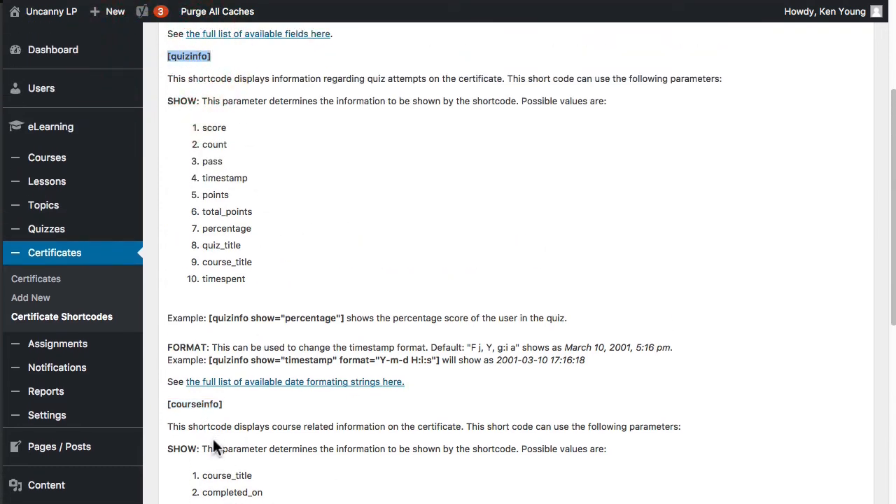
left_click_drag(211, 56, 166, 56)
Step: Examine the courseinfo SHOW values, the cumulative and aggregate definitions, and the cumulative_score and completed_on examples
scroll(600, 306, "down", 3)
scroll(597, 308, "down", 5)
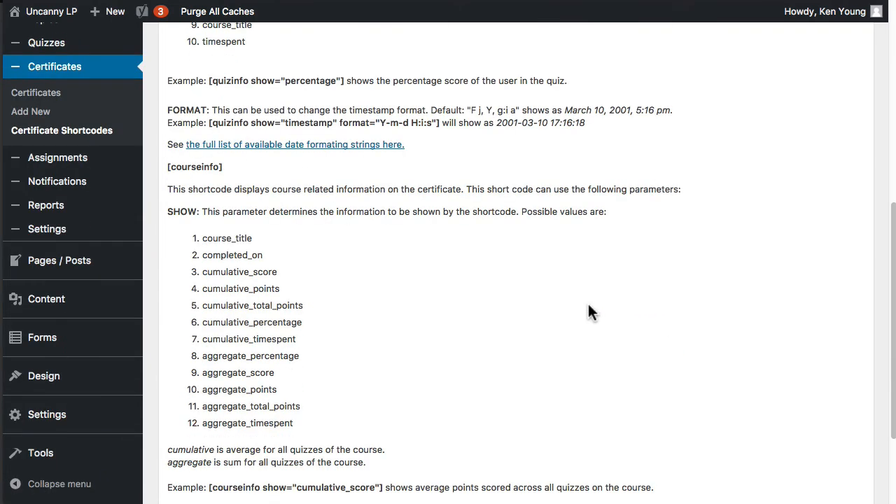
scroll(589, 305, "up", 1)
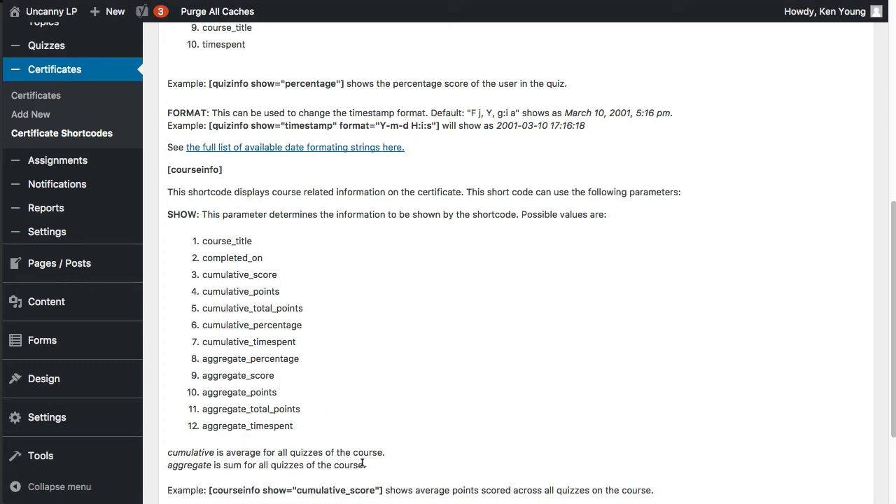
left_click_drag(364, 467, 231, 466)
left_click(239, 457)
scroll(389, 359, "down", 3)
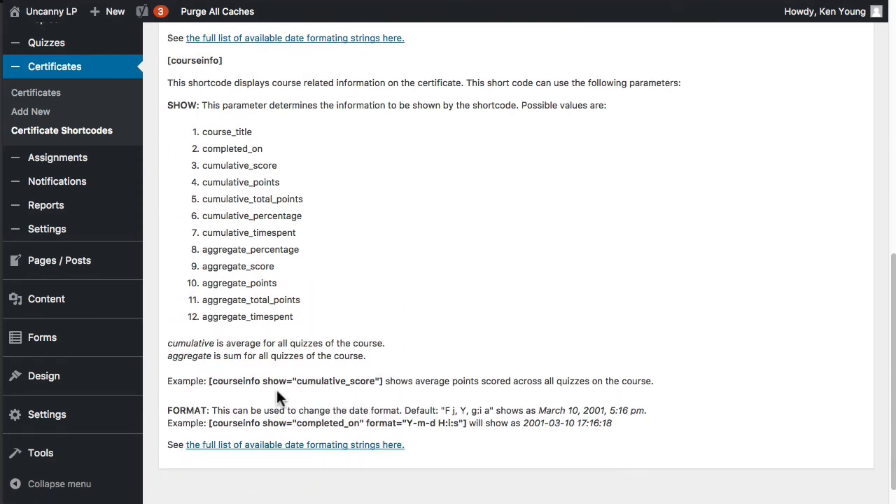
left_click_drag(211, 378, 287, 376)
left_click(311, 418)
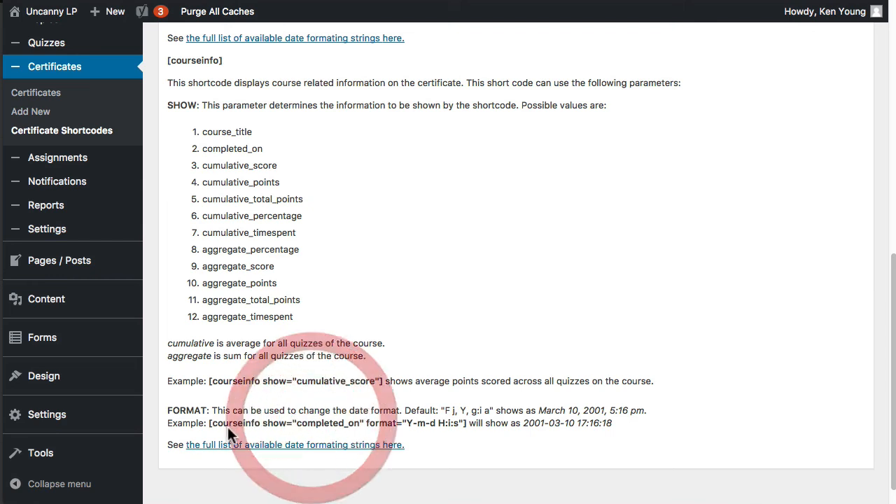
left_click_drag(210, 422, 464, 425)
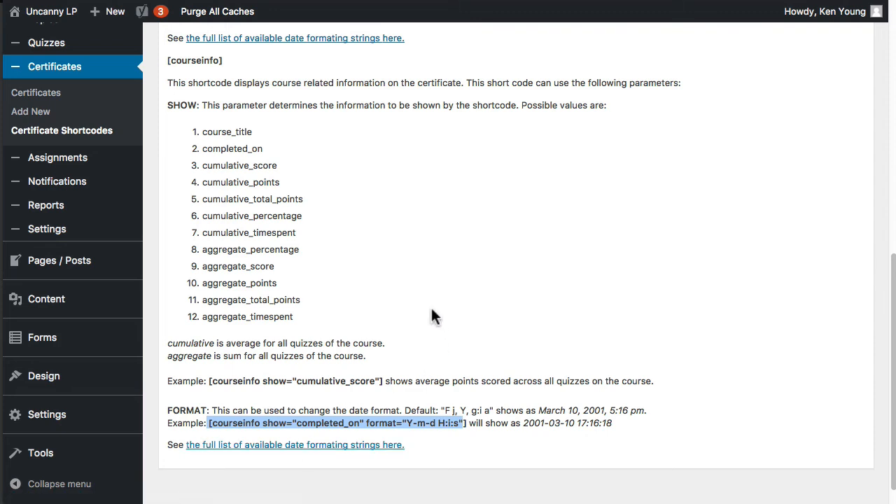
scroll(462, 353, "up", 1)
scroll(462, 347, "up", 1)
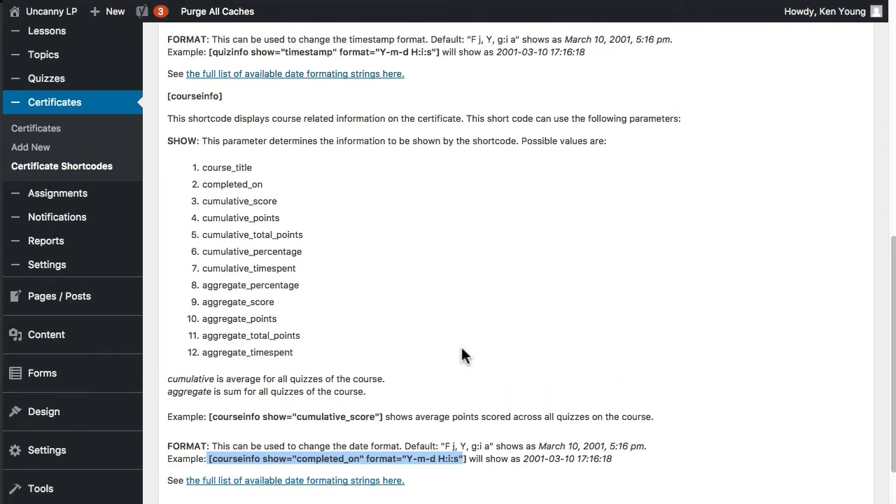
scroll(461, 348, "down", 1)
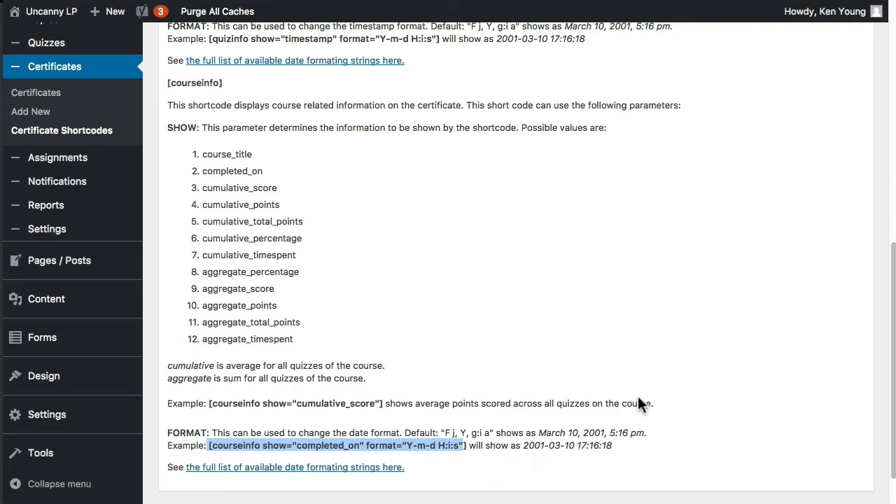
Step: Look through the whole shortcode reference again, from the usermeta field example to the courseinfo date format notes
scroll(626, 422, "up", 15)
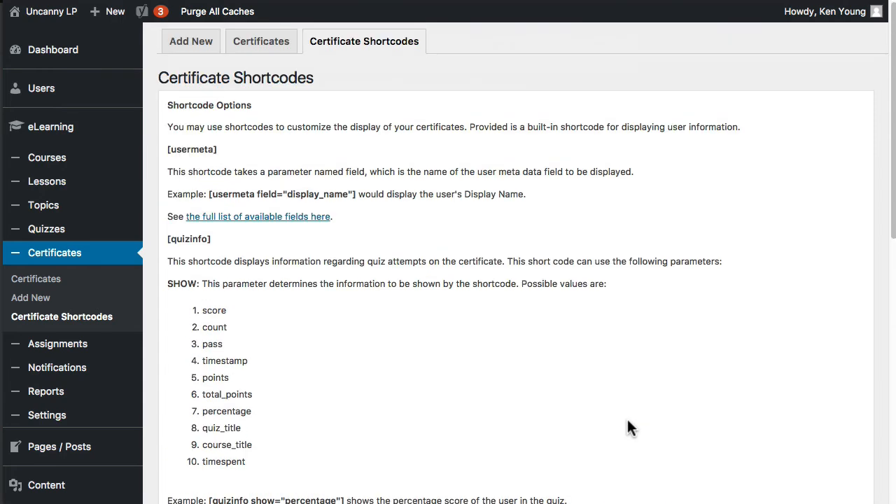
scroll(628, 424, "down", 15)
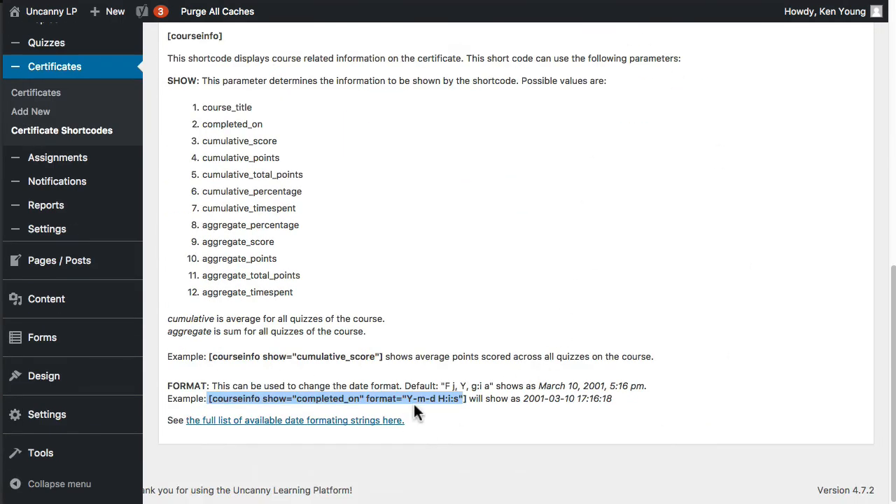
scroll(531, 371, "up", 4)
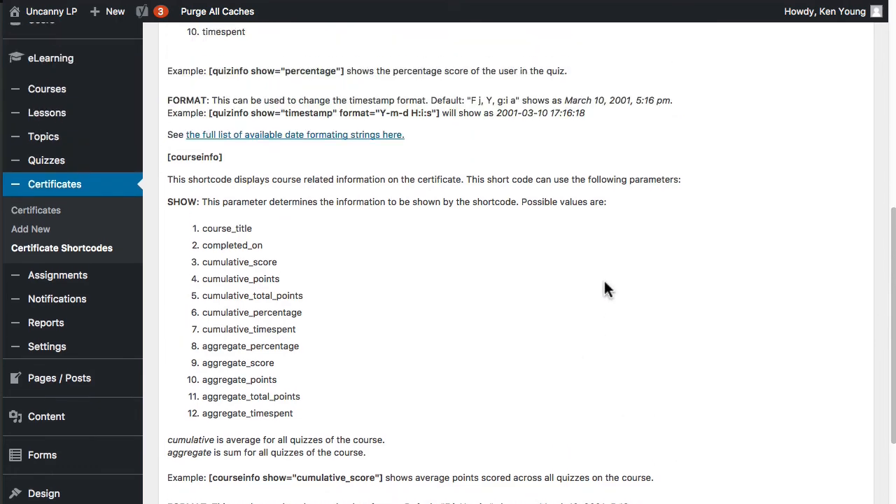
scroll(543, 245, "down", 1)
scroll(546, 277, "up", 8)
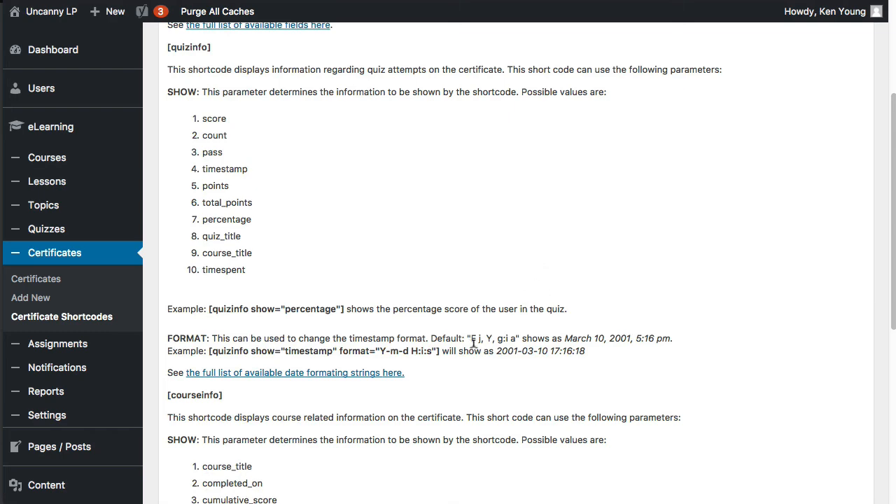
scroll(473, 343, "up", 1)
scroll(473, 343, "up", 1)
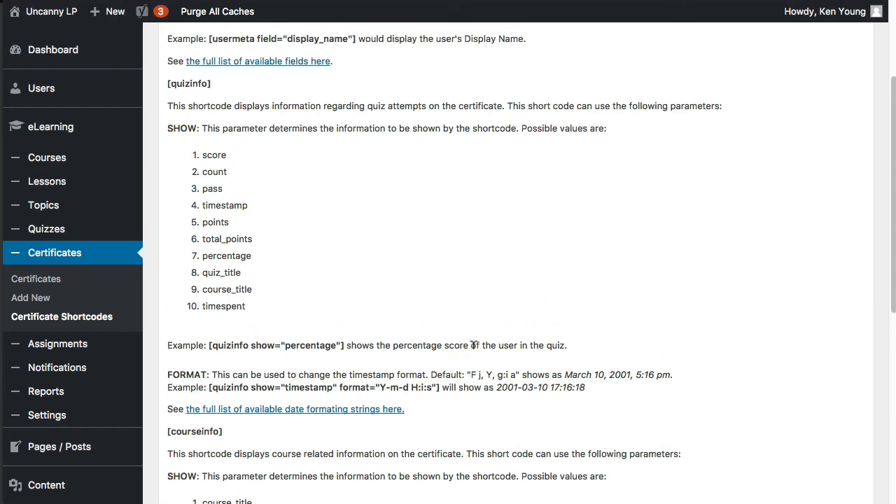
scroll(473, 345, "up", 2)
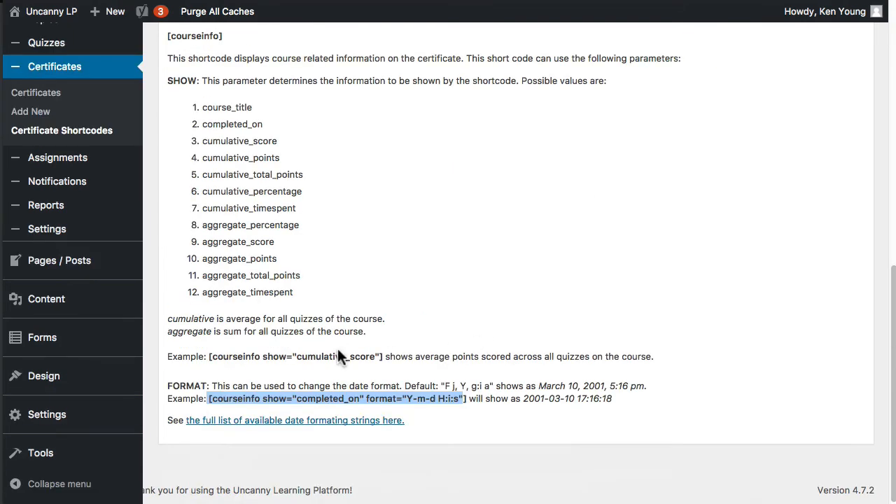
scroll(537, 297, "up", 10)
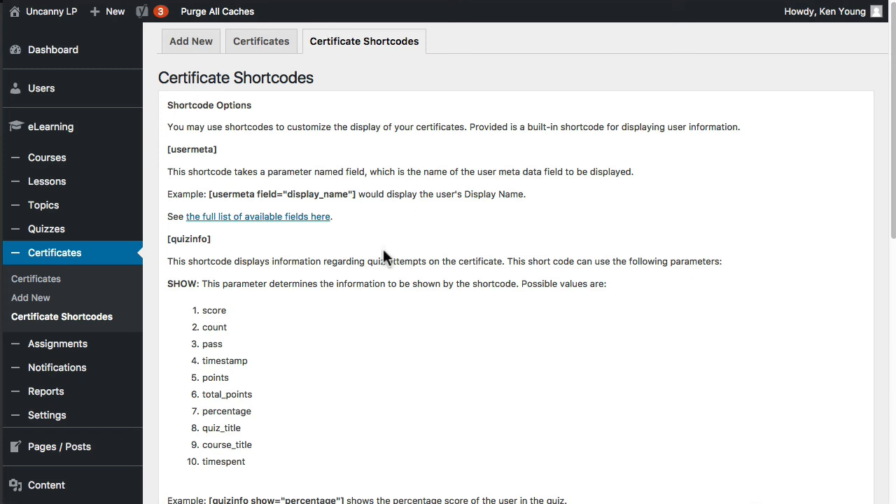
Step: Open the Uncanny Toolkit module list and examine the LearnDash Certificate Widget module
scroll(35, 361, "down", 5)
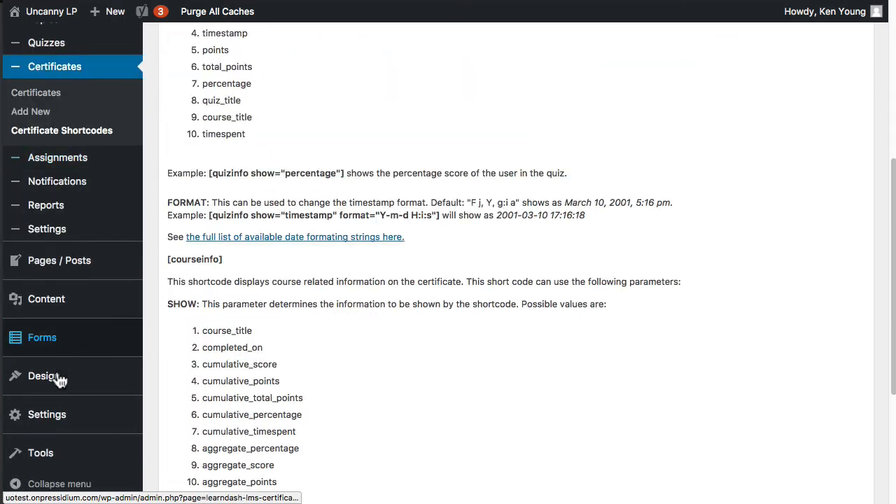
left_click(41, 456)
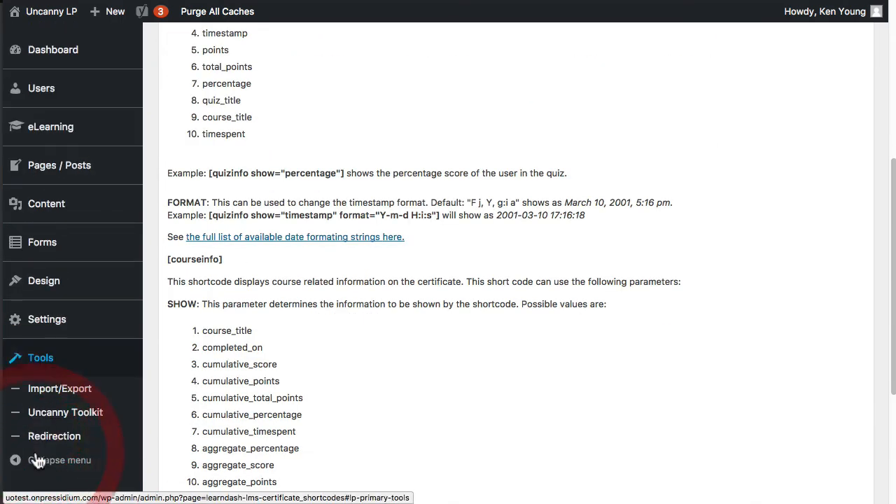
left_click(85, 420)
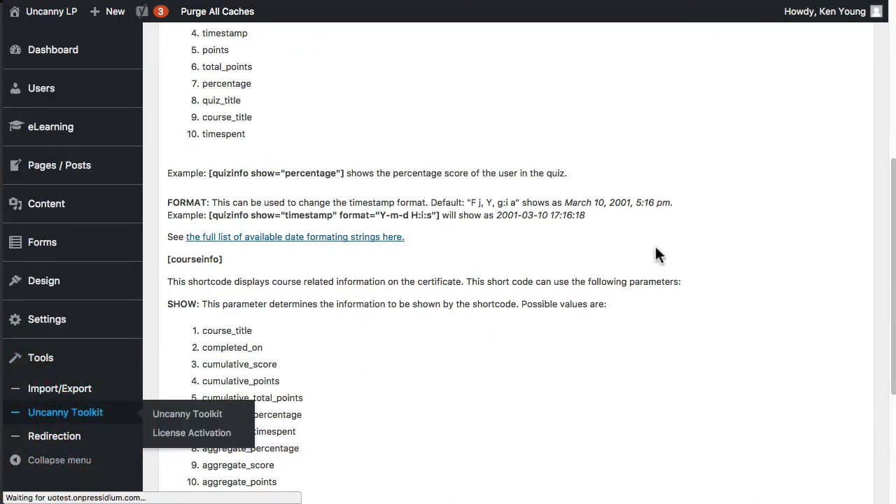
scroll(518, 343, "down", 5)
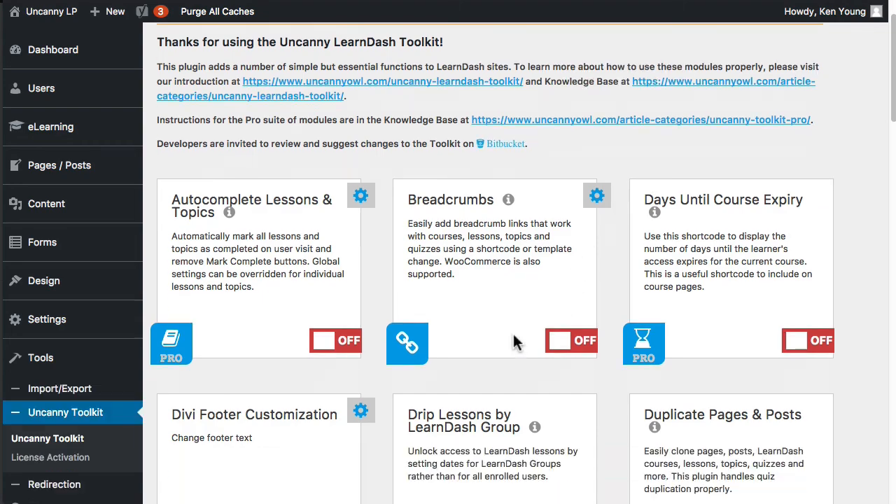
scroll(505, 398, "down", 4)
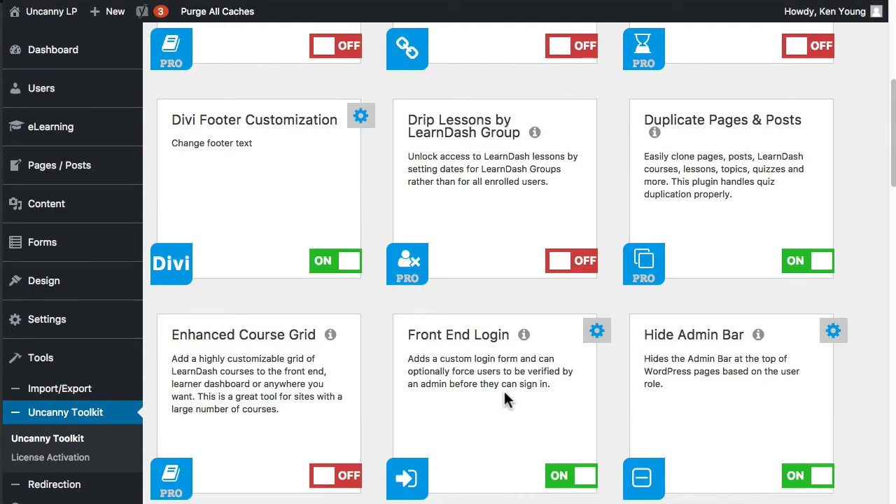
scroll(504, 390, "down", 6)
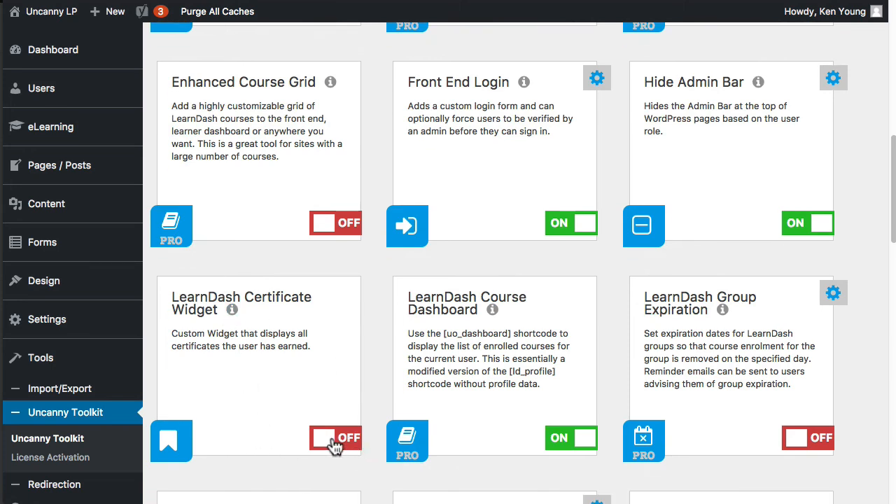
Step: Find the Show LearnDash Certificates module in the Toolkit list and read its description
scroll(483, 364, "down", 5)
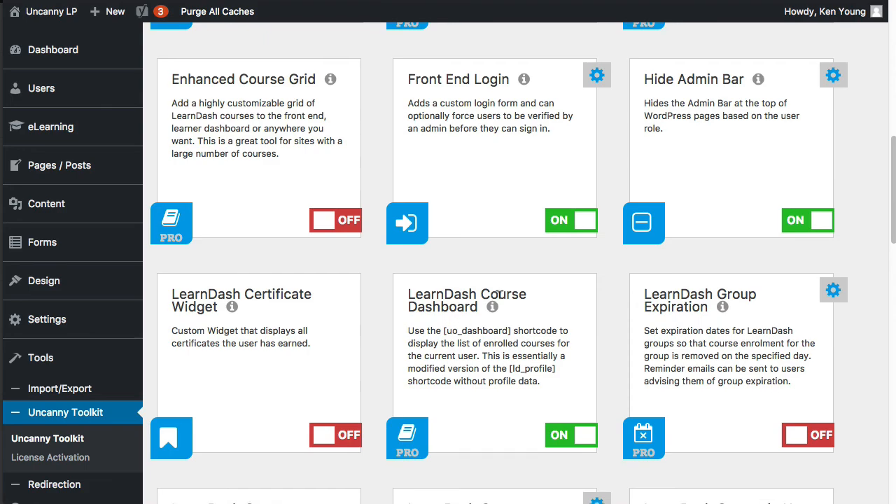
scroll(483, 368, "down", 10)
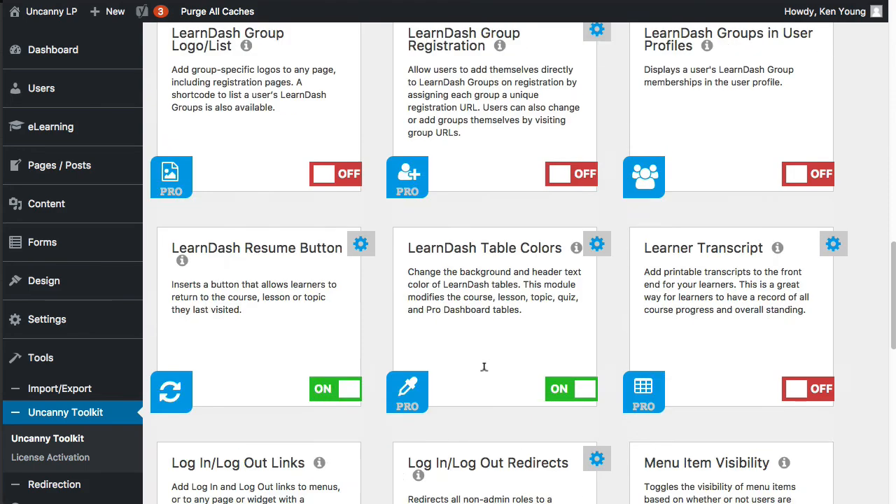
scroll(482, 371, "down", 7)
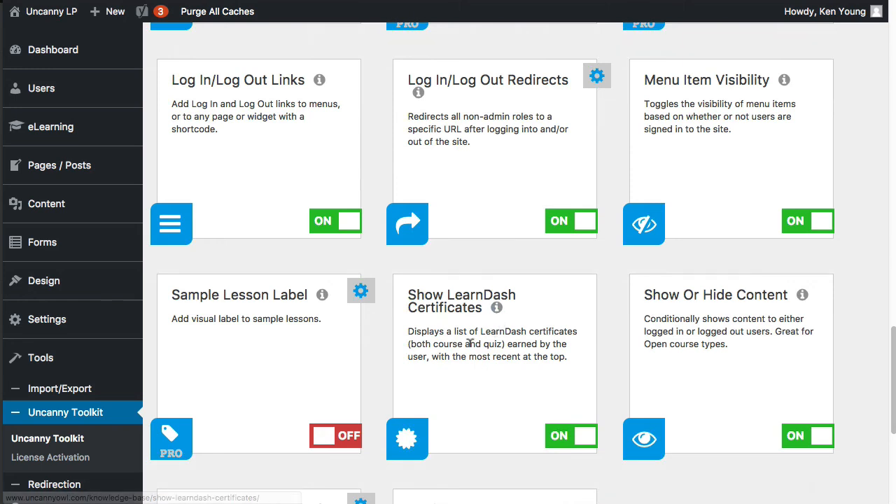
scroll(496, 308, "down", 2)
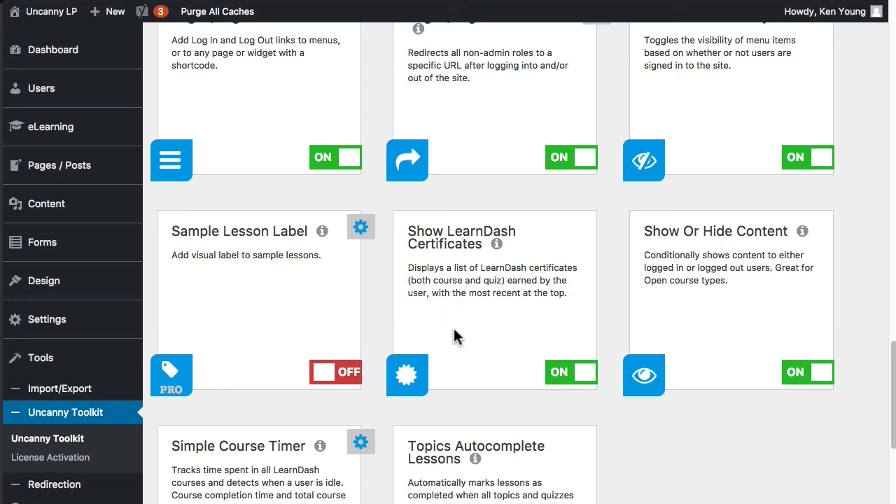
scroll(453, 331, "up", 3)
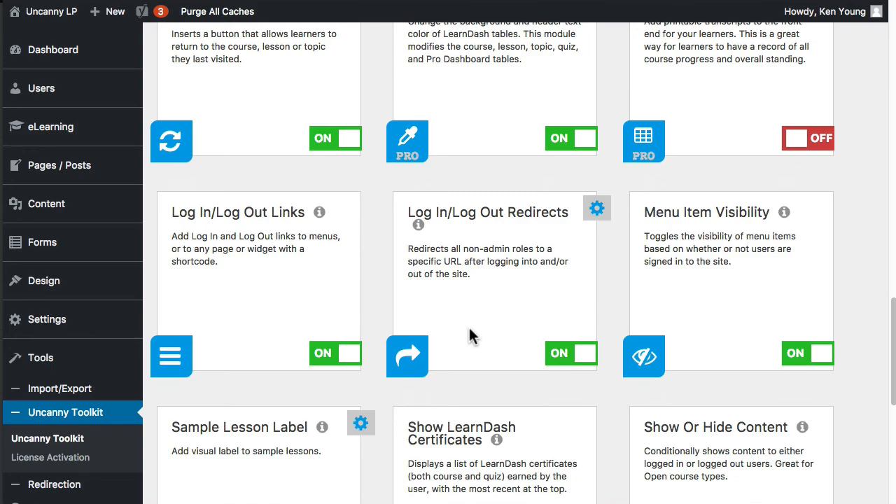
scroll(469, 329, "down", 2)
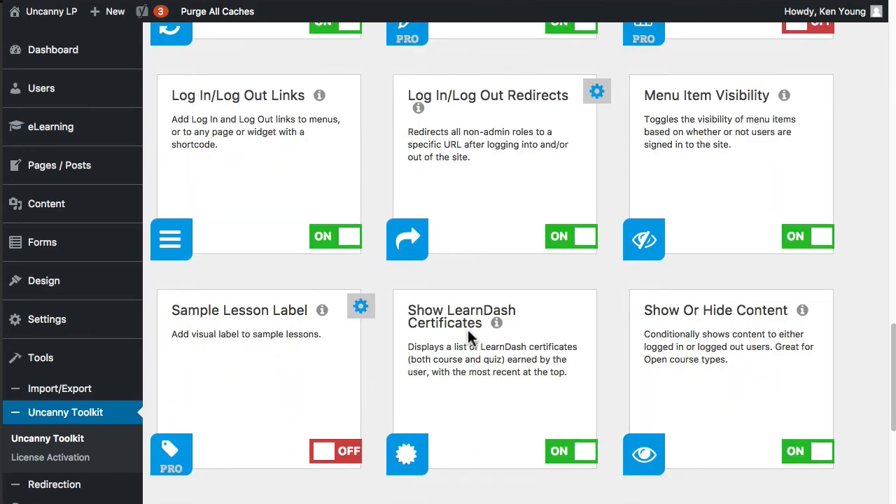
scroll(467, 333, "down", 3)
Step: Look back through the Toolkit modules, from Log In/Log Out Links up to Autocomplete Lessons & Topics
scroll(466, 329, "up", 8)
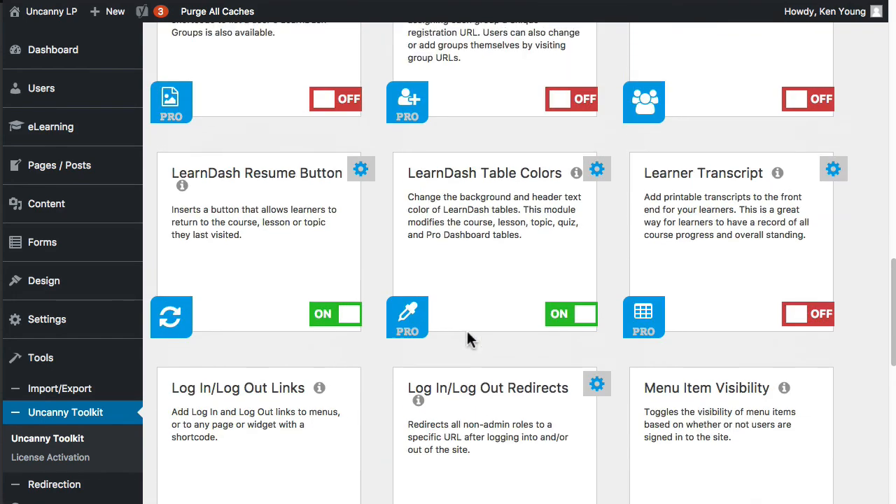
scroll(467, 334, "up", 5)
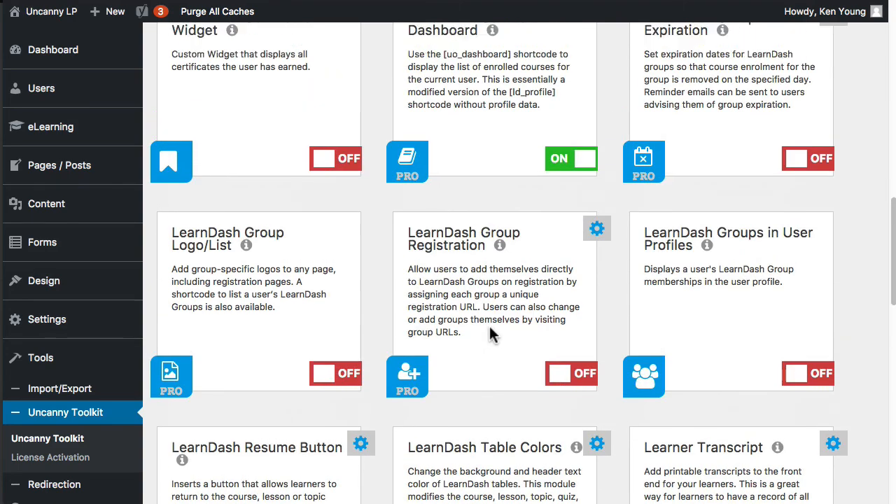
scroll(490, 333, "up", 3)
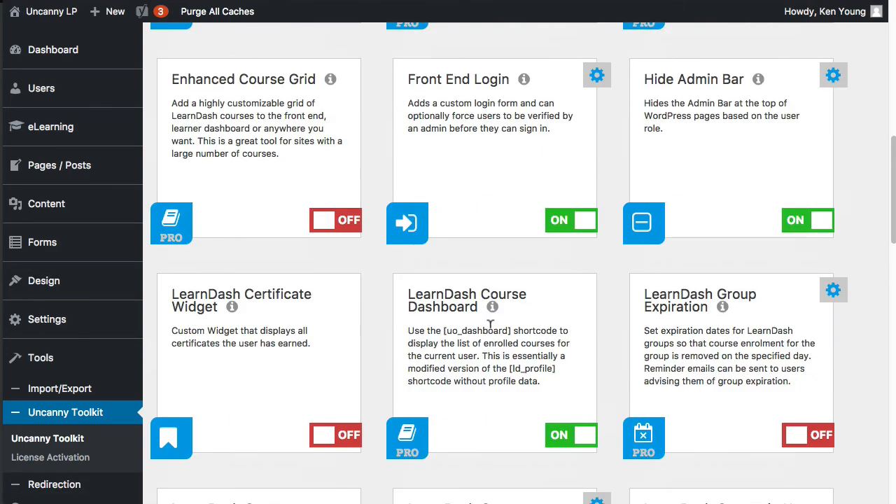
scroll(490, 325, "up", 8)
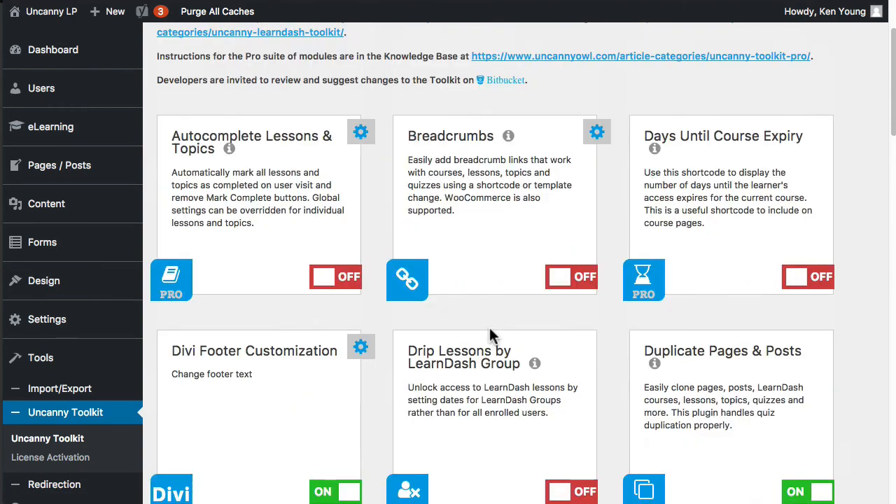
Step: Return to the quiz's edit page and activate the User e-mail notification option
scroll(489, 327, "down", 5)
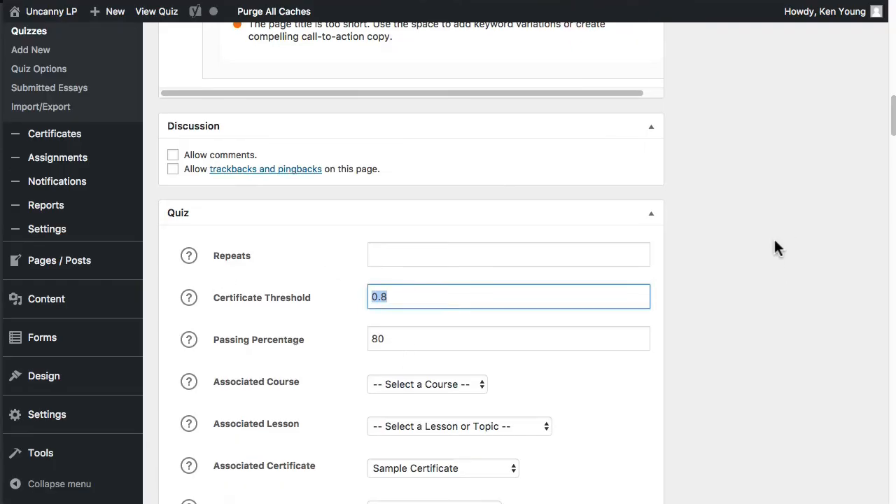
scroll(775, 240, "down", 20)
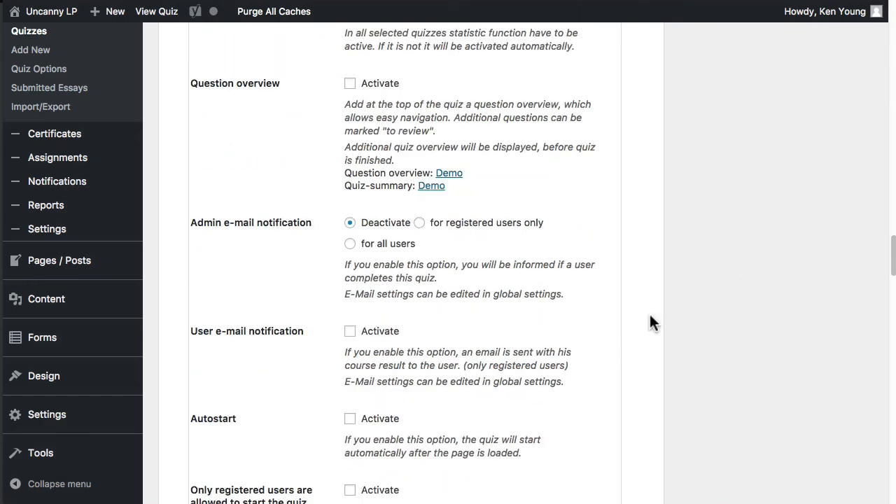
left_click(350, 331)
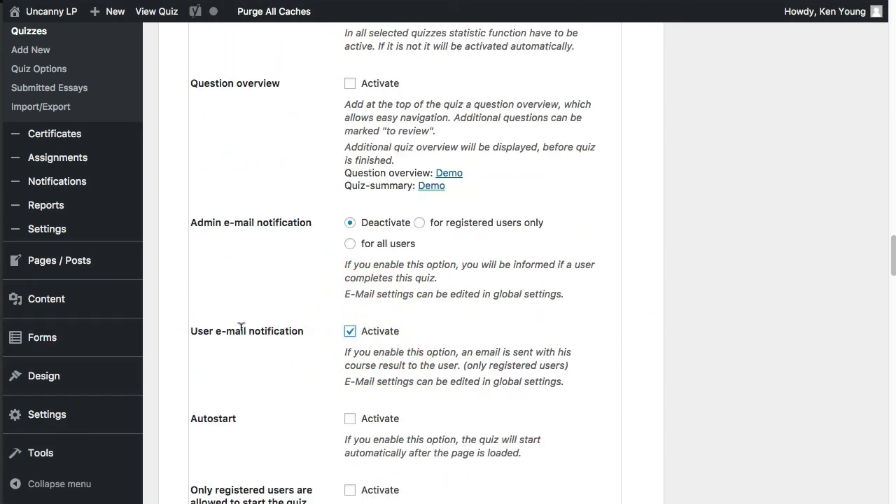